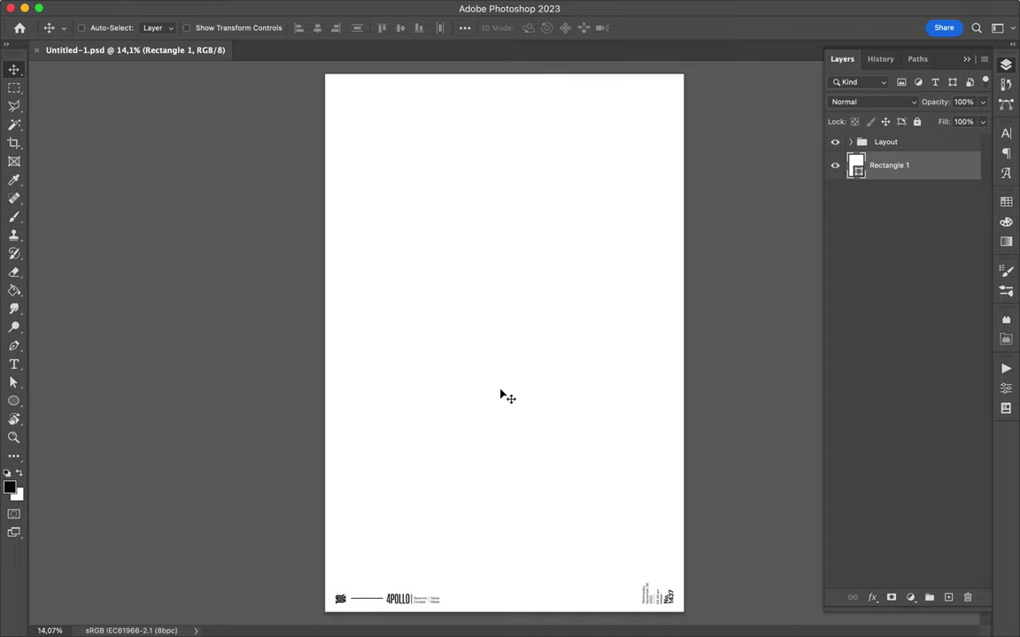
Drag the checkerboard from Illustrator onto the poster, place it, and nudge it upward.
click(476, 611)
click(447, 206)
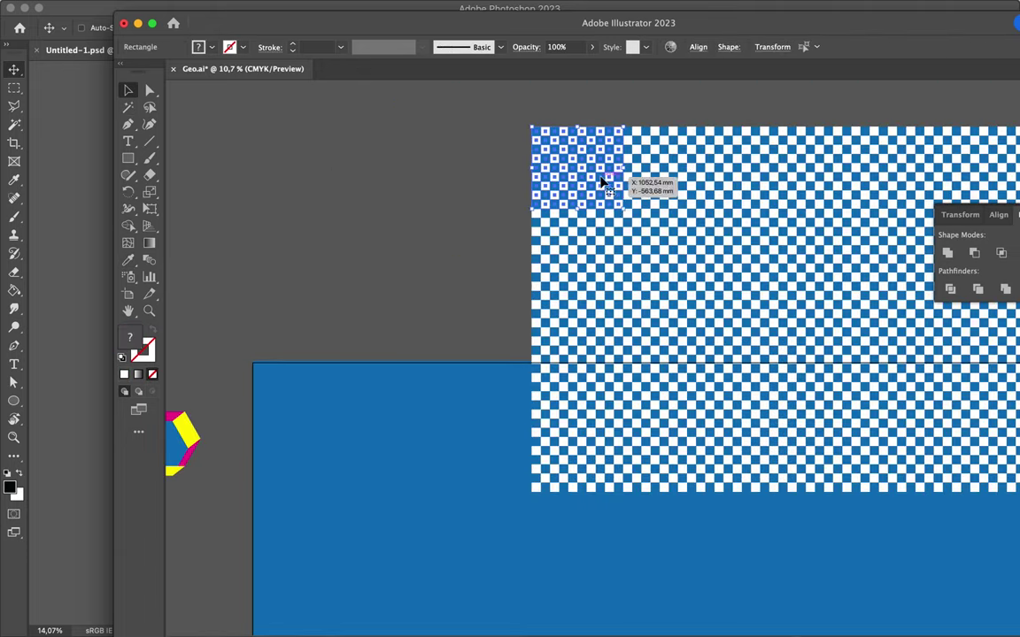
drag(619, 209, 403, 290)
key(Return)
drag(490, 378, 489, 351)
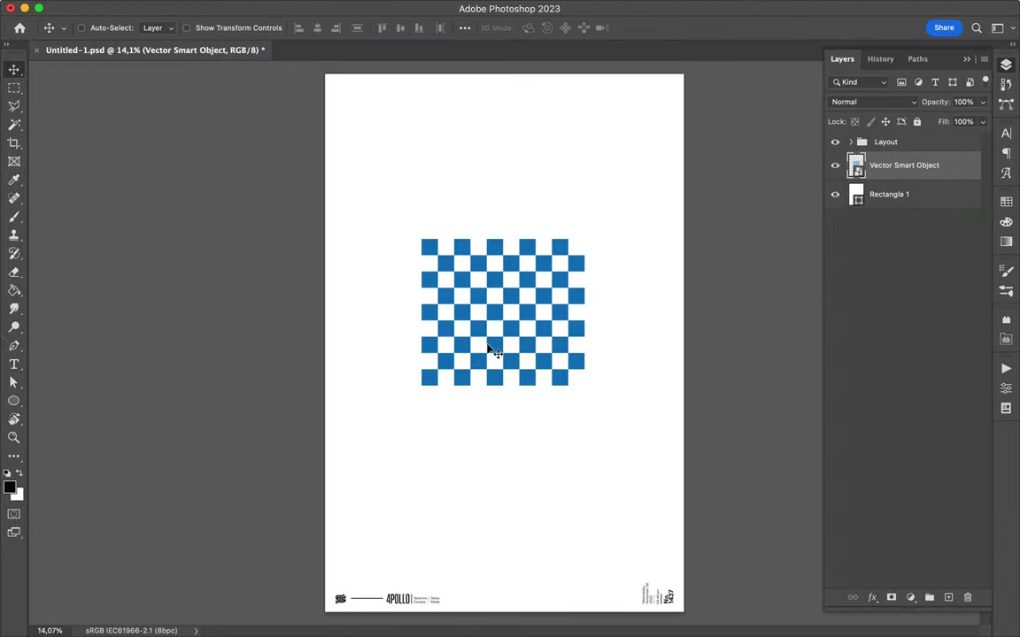
Make the layer beneath a blurred Multiply shadow at about half fill.
key(alt+bracketleft)
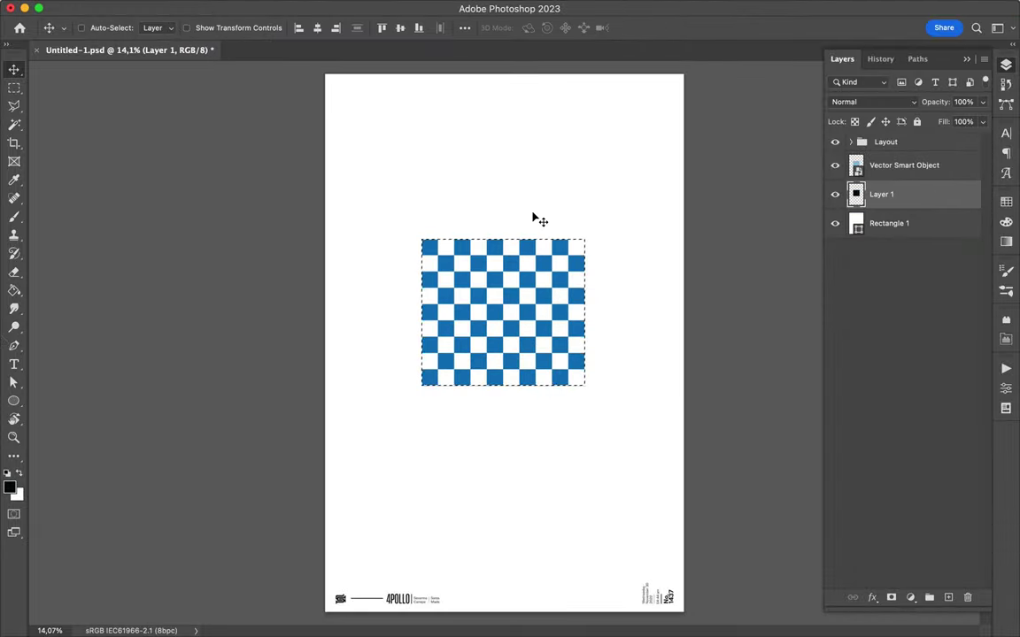
click(330, 9)
click(566, 222)
click(926, 99)
click(871, 101)
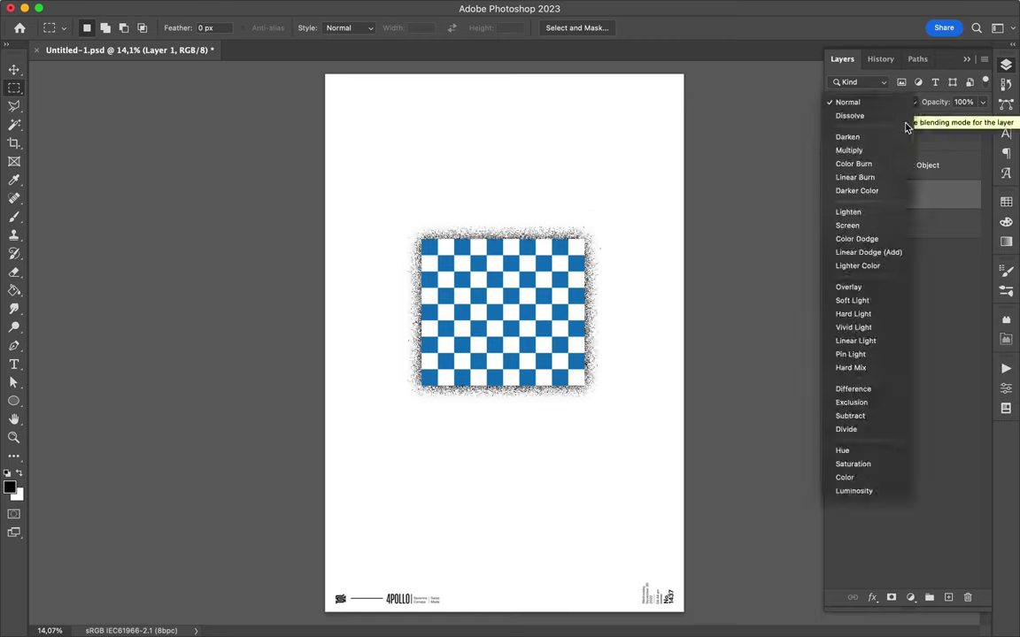
click(847, 143)
click(982, 122)
drag(981, 142, 959, 141)
Group the checkerboard with its shadow and move the group up and right.
key(v)
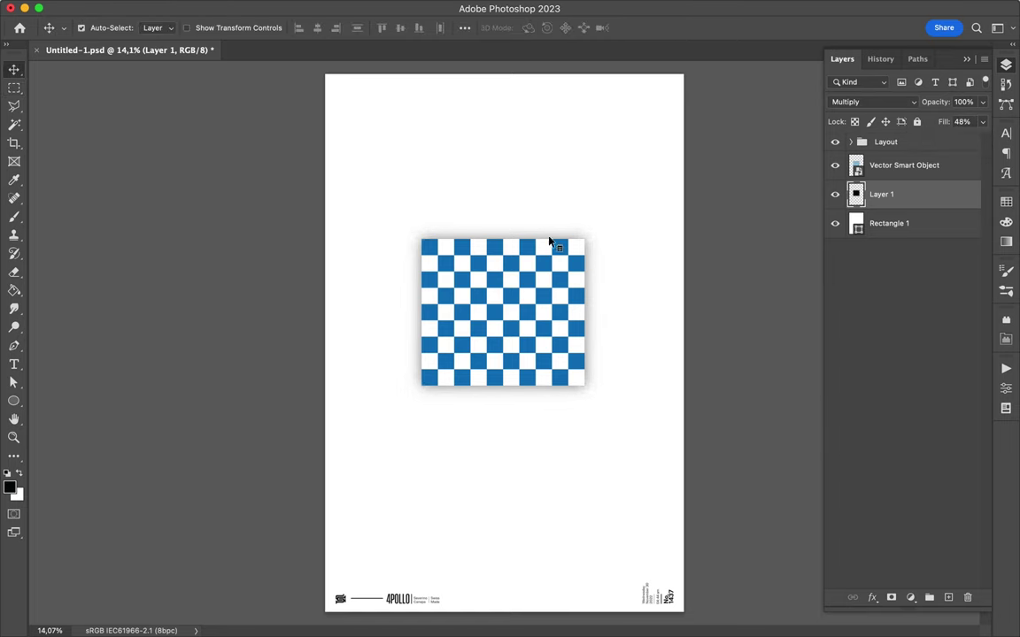
key(alt+shift+bracketright)
key(ctrl+g)
mouse_move(501, 301)
mouse_down()
mouse_move(597, 212)
mouse_move(559, 225)
mouse_up()
Expand Group 1 in the Layout folder and ungroup the checkerboard and shadow.
click(484, 622)
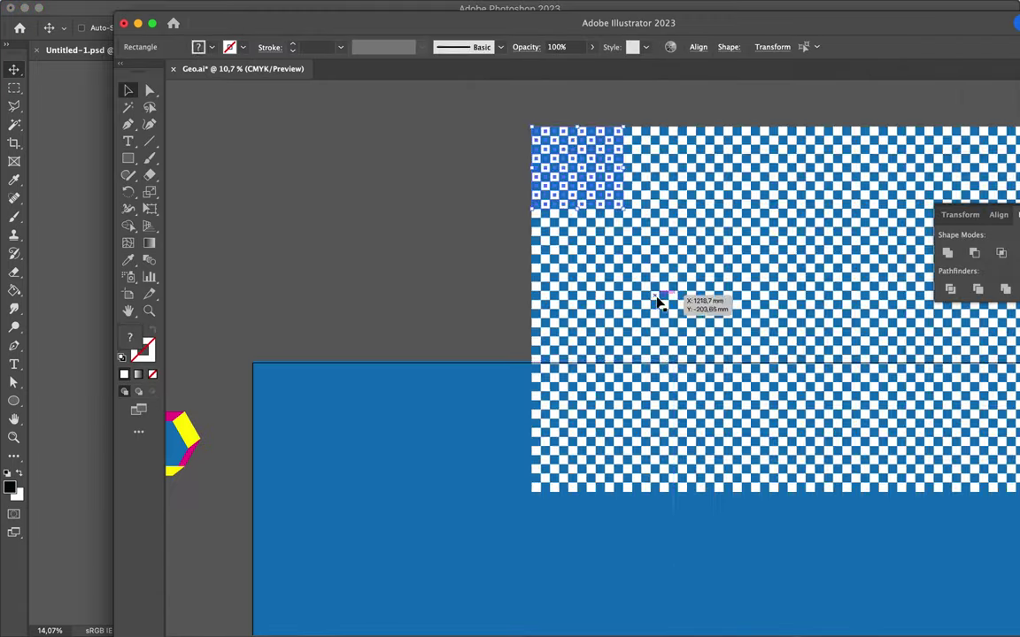
click(103, 244)
click(886, 142)
click(851, 159)
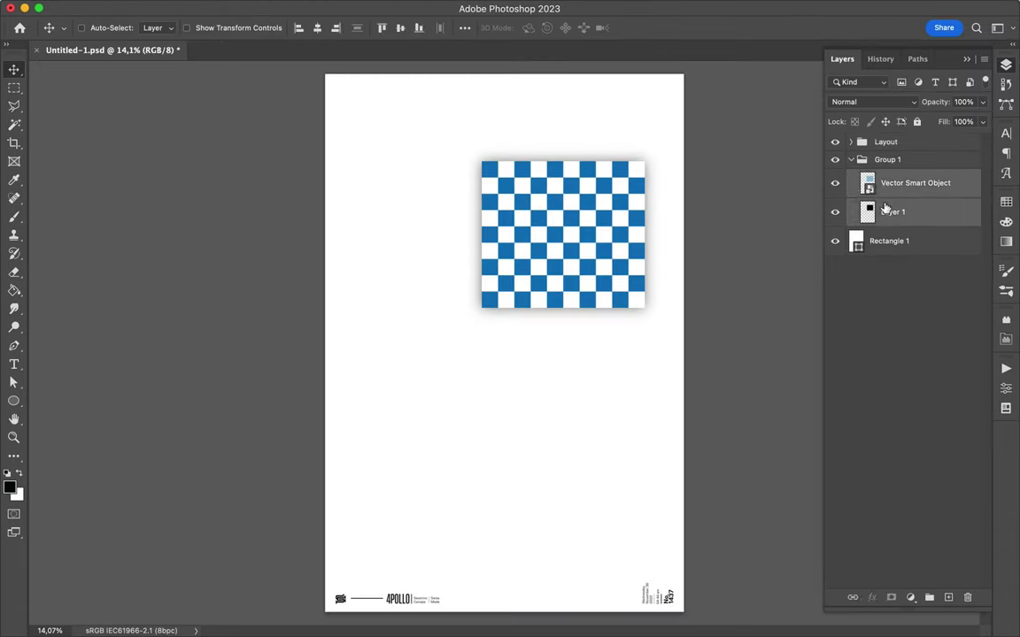
click(886, 160)
key(ctrl+shift+g)
Add a Hue/Saturation adjustment with Saturation -100 to turn the checkerboard grey.
click(910, 597)
click(933, 426)
drag(878, 452, 784, 478)
mouse_move(876, 505)
mouse_down()
mouse_move(802, 503)
mouse_move(879, 511)
mouse_up()
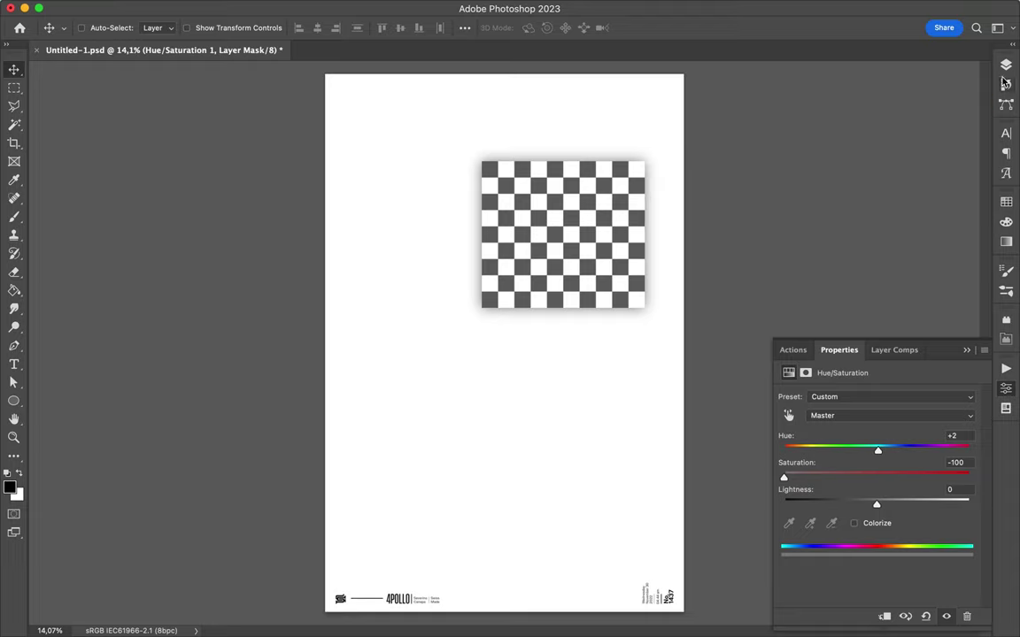
Add a Levels adjustment with the black input slider at 96 for crisp black-and-white squares.
click(1006, 82)
click(910, 598)
click(928, 372)
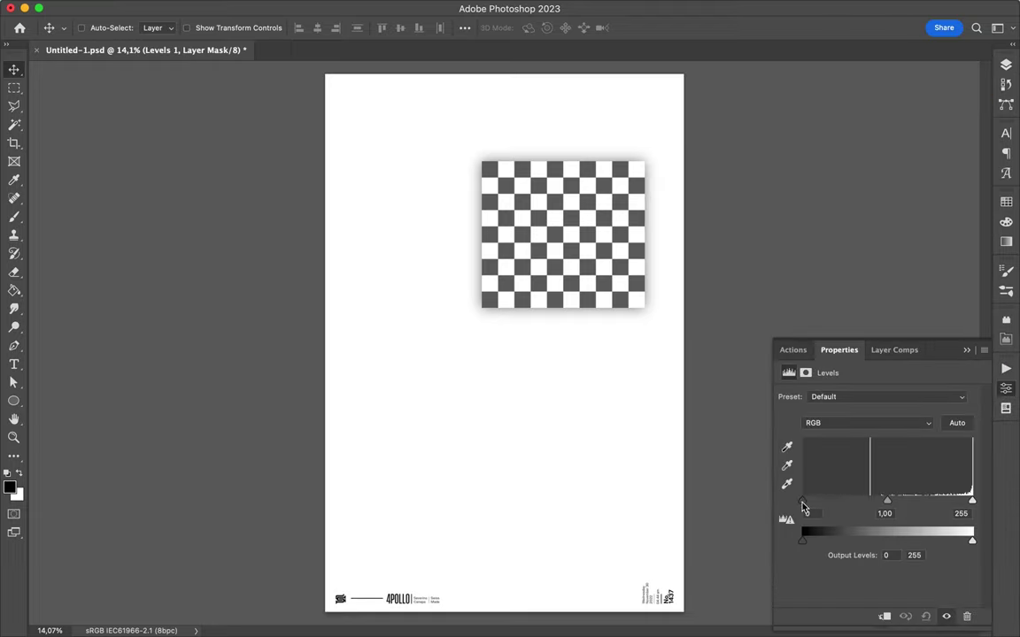
drag(803, 501, 866, 501)
click(770, 18)
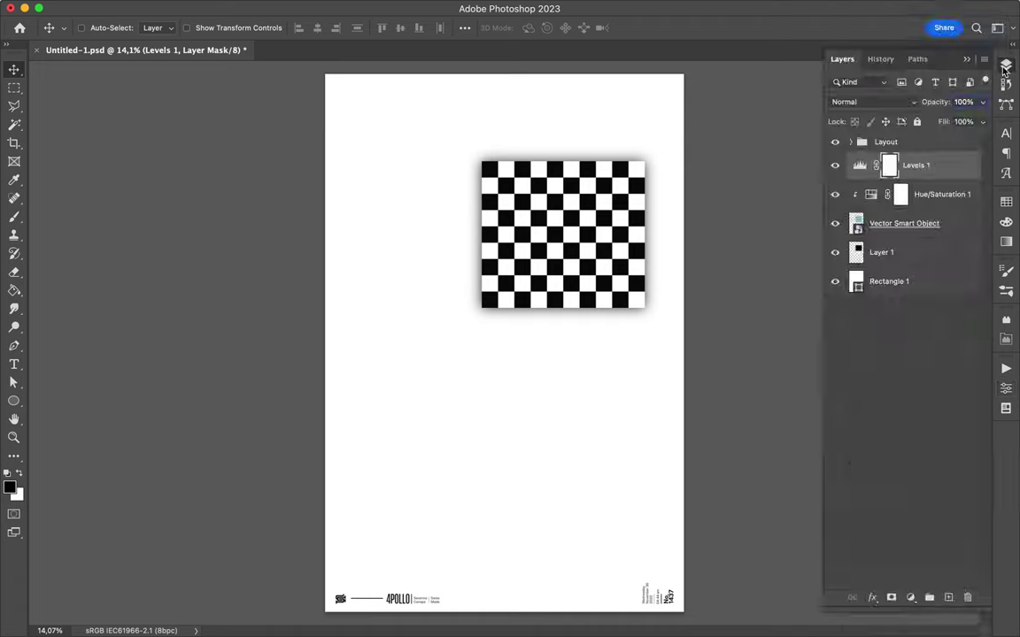
scroll(529, 272, up, 3)
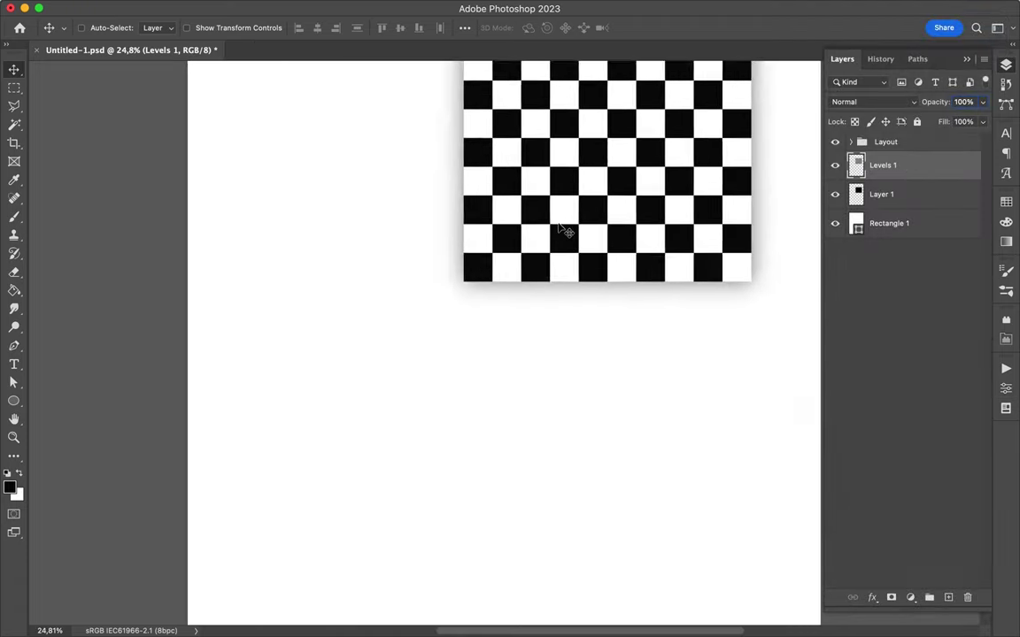
scroll(563, 234, down, 2)
scroll(562, 227, down, 2)
Draw a tall rectangle left of the checkerboard, replacing an accidental ellipse.
key(u)
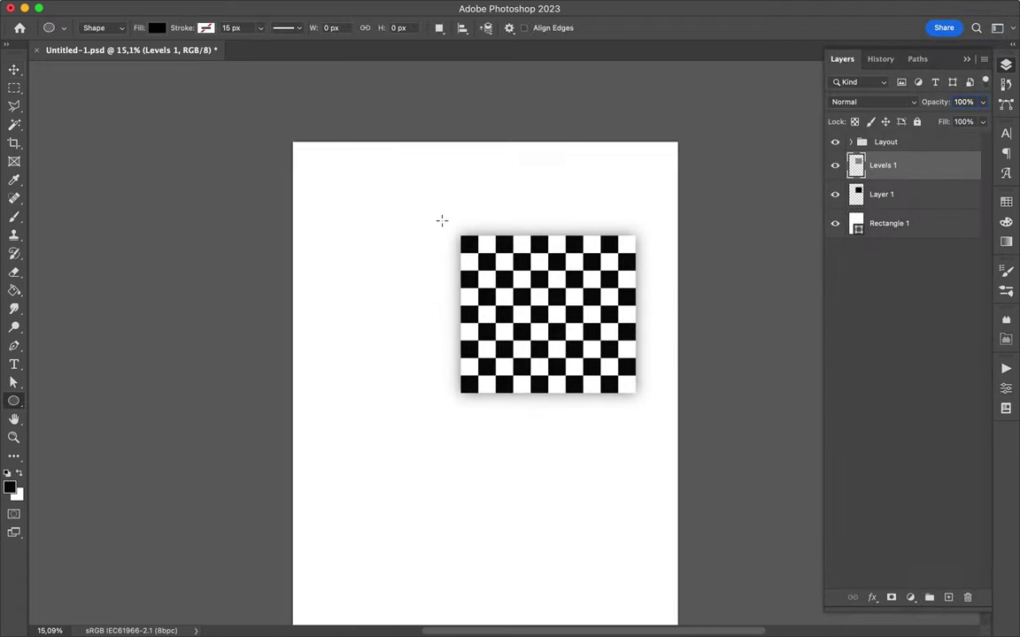
drag(426, 148, 473, 268)
key(ctrl+z)
right_click(13, 401)
click(68, 399)
drag(435, 214, 519, 412)
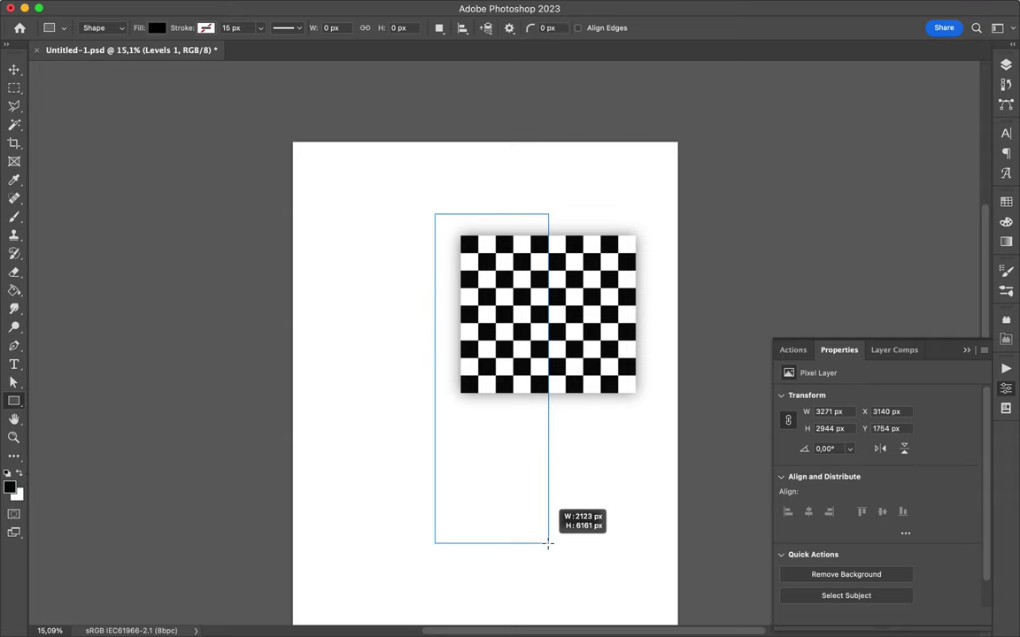
drag(548, 543, 548, 543)
Fill the rectangle magenta, move it below the checkerboard layers, and bring Illustrator's Geo.ai forward.
click(156, 27)
click(227, 102)
key(v)
drag(890, 165, 889, 237)
scroll(535, 277, up, 3)
scroll(539, 277, up, 1)
scroll(539, 278, down, 3)
scroll(496, 319, down, 3)
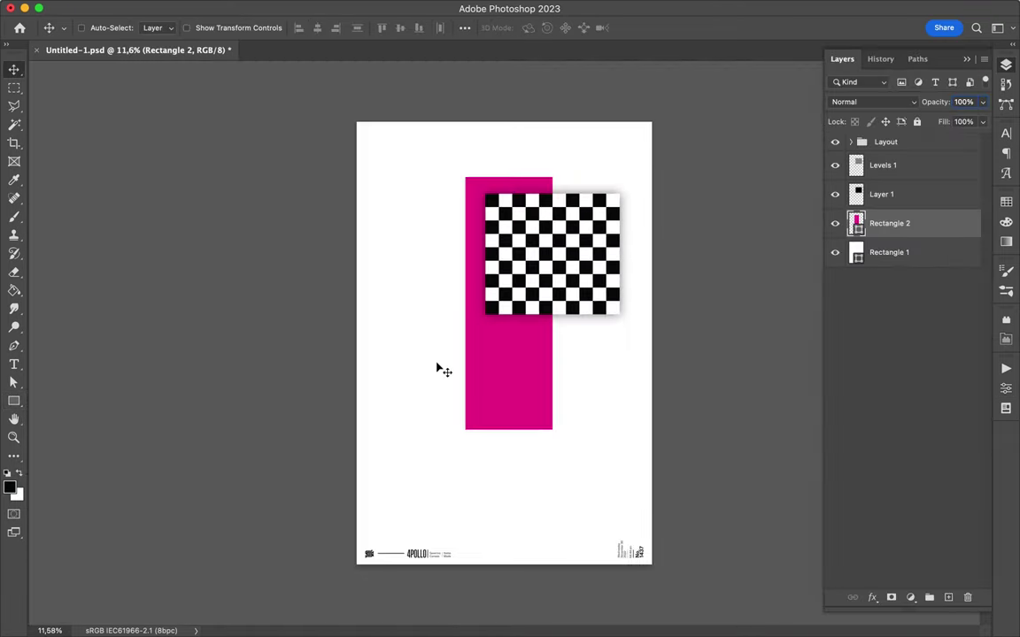
click(567, 611)
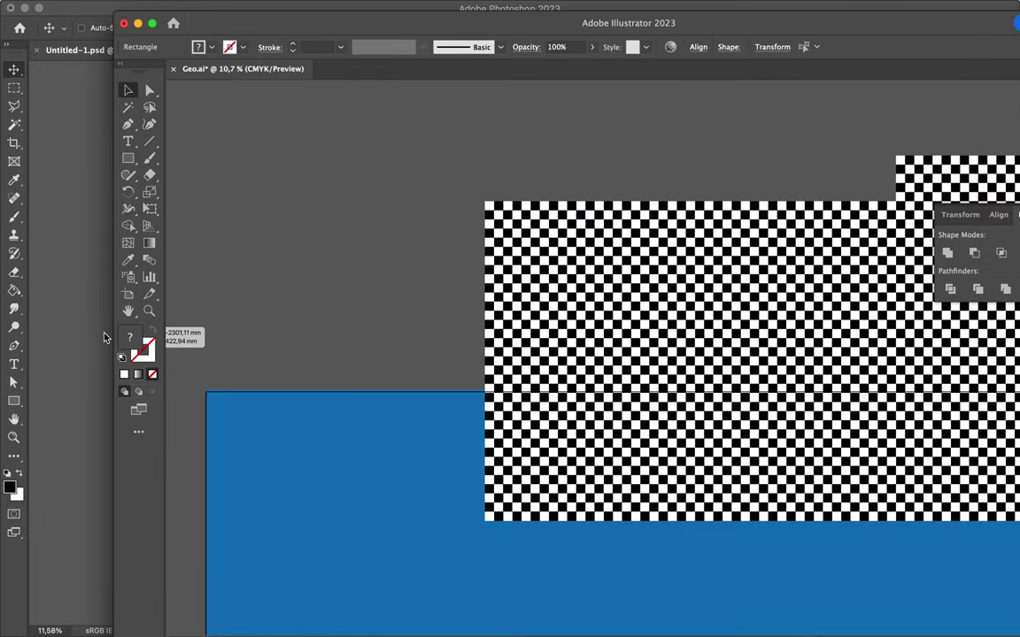
Drag the checkerboard from Illustrator into the poster as a narrow strip and slide it sideways.
drag(117, 333, 495, 344)
mouse_move(655, 343)
mouse_down()
mouse_move(585, 344)
mouse_move(542, 433)
mouse_up()
key(Return)
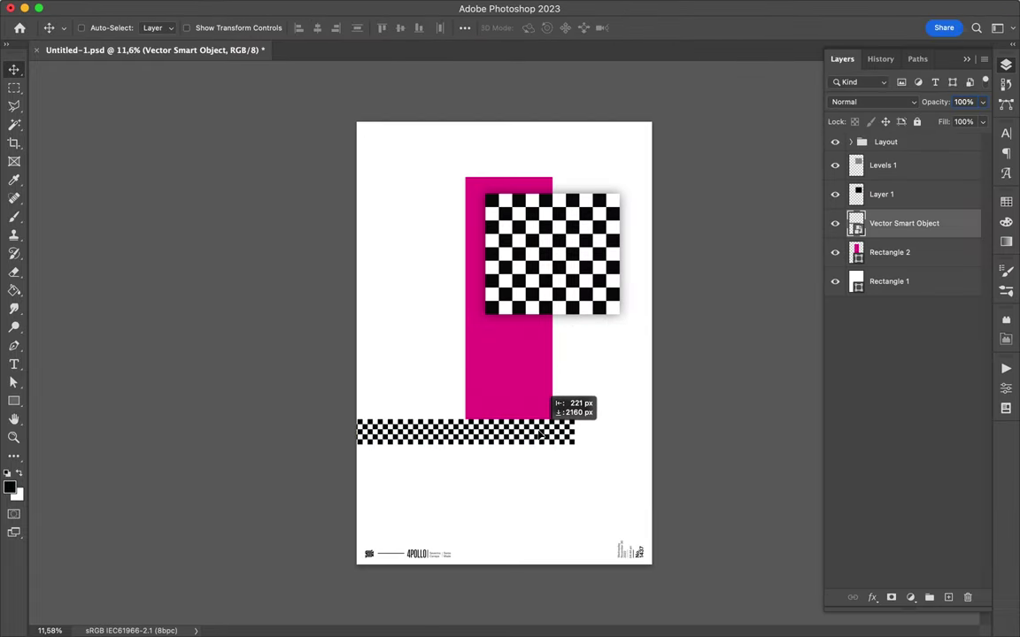
scroll(513, 416, up, 5)
drag(518, 481, 542, 480)
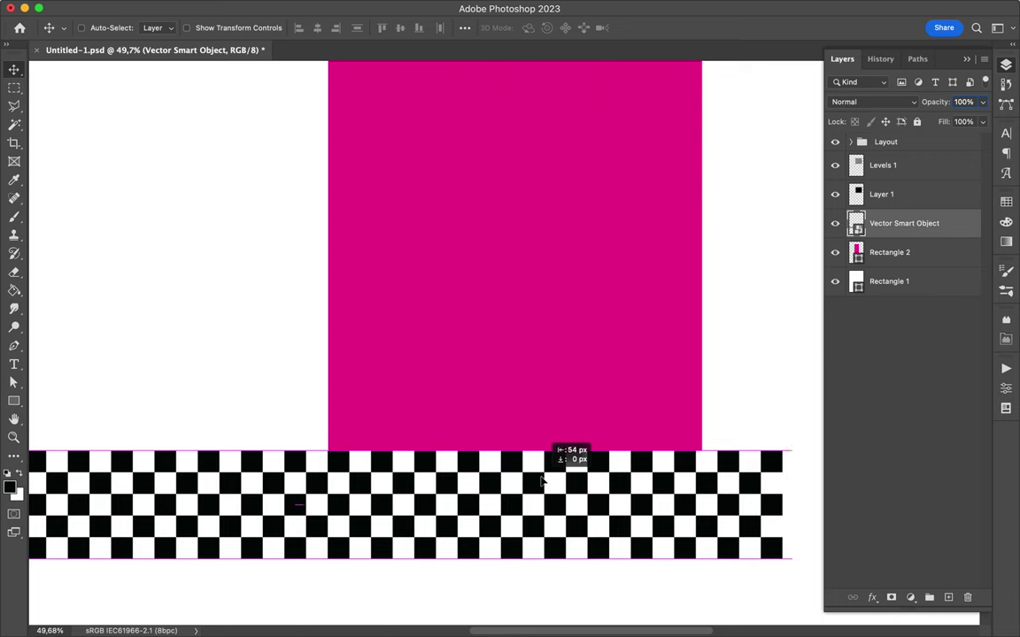
Shrink the checker strip with Free Transform and shift it slightly left.
key(ctrl+t)
drag(751, 535, 753, 531)
mouse_move(724, 488)
mouse_down()
mouse_move(698, 488)
mouse_move(708, 489)
mouse_up()
key(Return)
scroll(709, 488, down, 2)
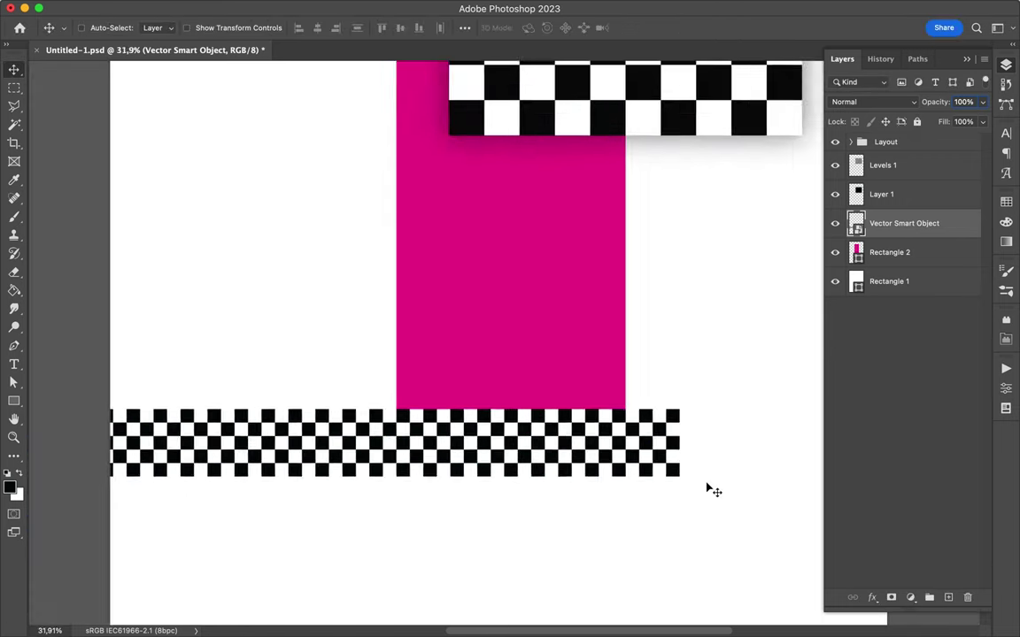
scroll(714, 491, down, 3)
Add a new empty layer for the strip's shadow.
right_click(855, 223)
key(b)
click(879, 254)
key(g)
key(m)
key(v)
Give the shadow layer Gaussian Blur, Multiply blending and 49% Fill.
click(328, 7)
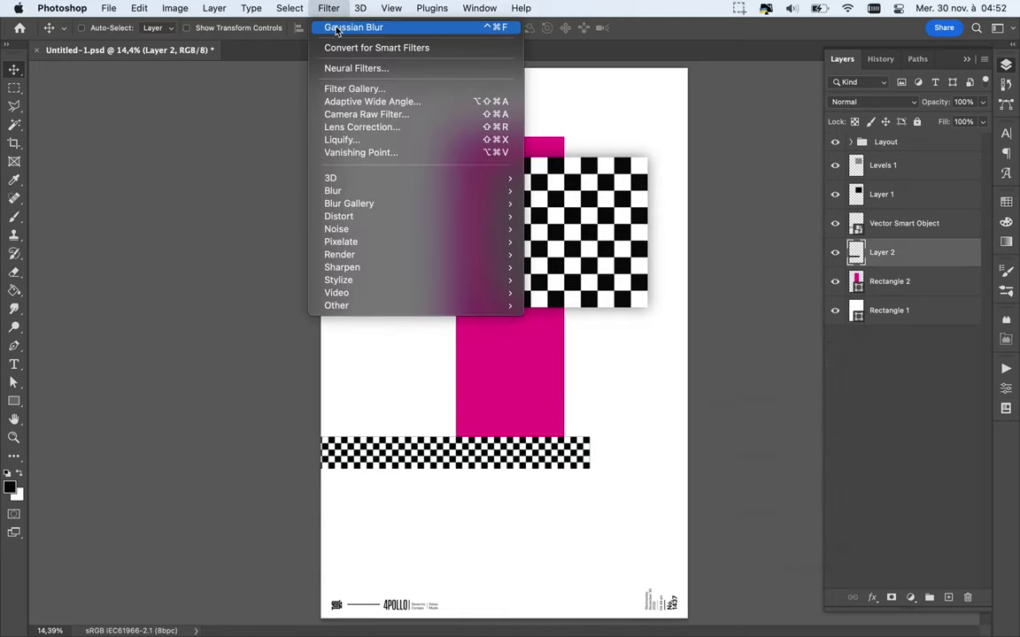
click(337, 27)
click(872, 102)
click(864, 146)
click(983, 121)
drag(951, 137, 927, 137)
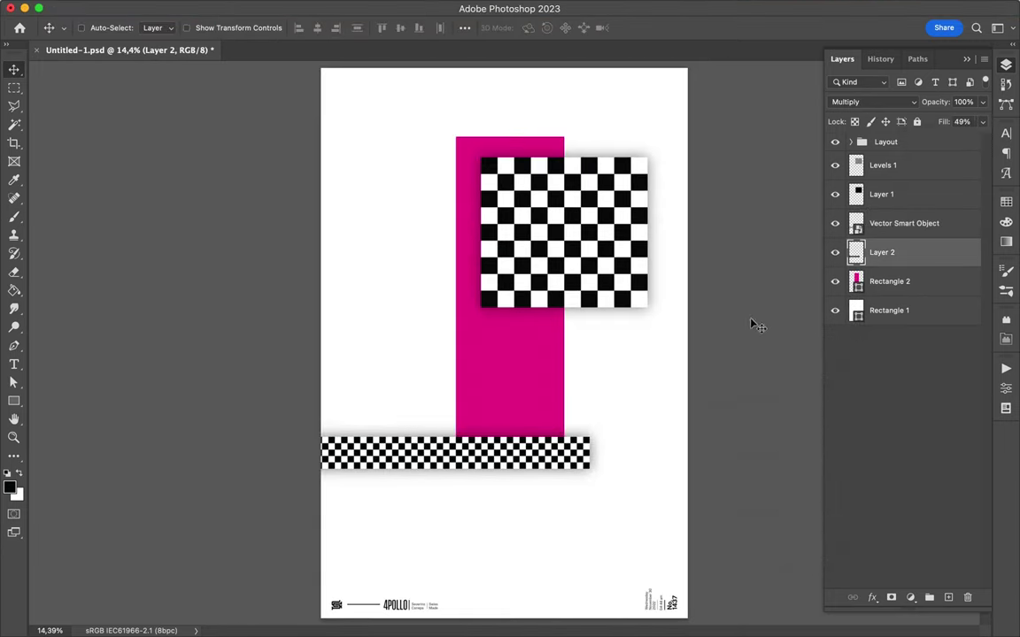
scroll(534, 437, down, 1)
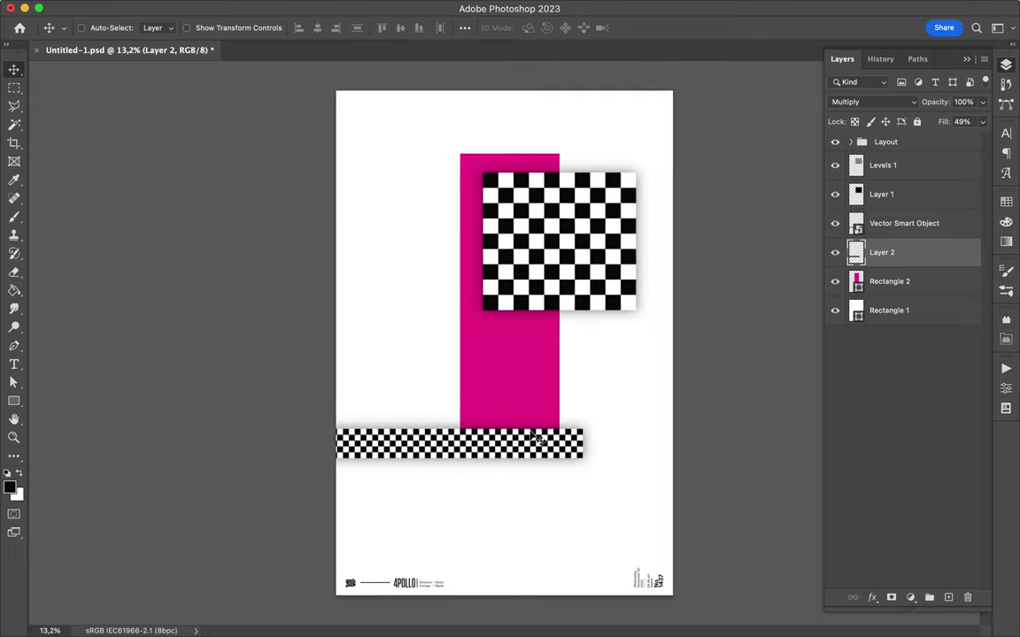
ctrl+click(513, 375)
Narrow the magenta bar from its left edge with Free Transform.
key(ctrl+t)
drag(461, 292, 514, 292)
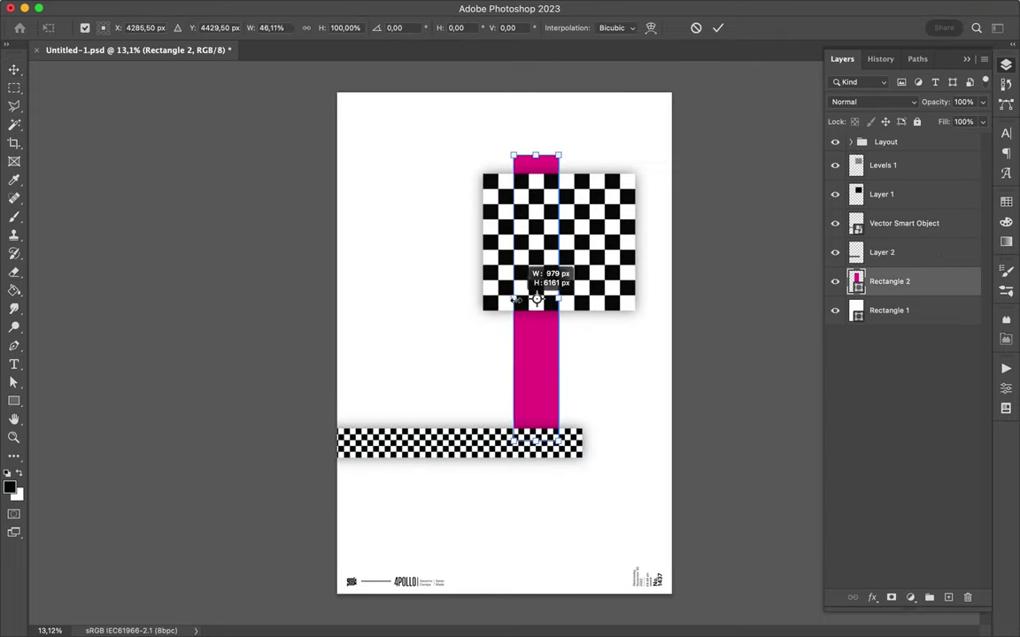
key(Return)
Delete both shadow layers, nudge the checker strip up, and restack it with the magenta bar.
key(Delete)
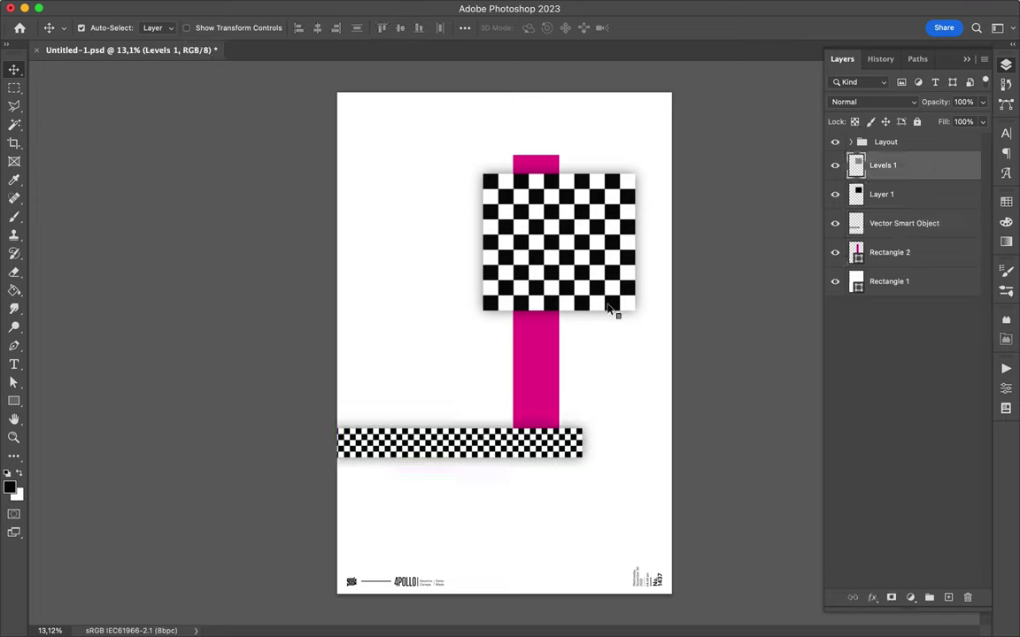
key(Delete)
key(ctrl+bracketleft)
key(shift+Up)
key(shift+Up)
key(shift+Up)
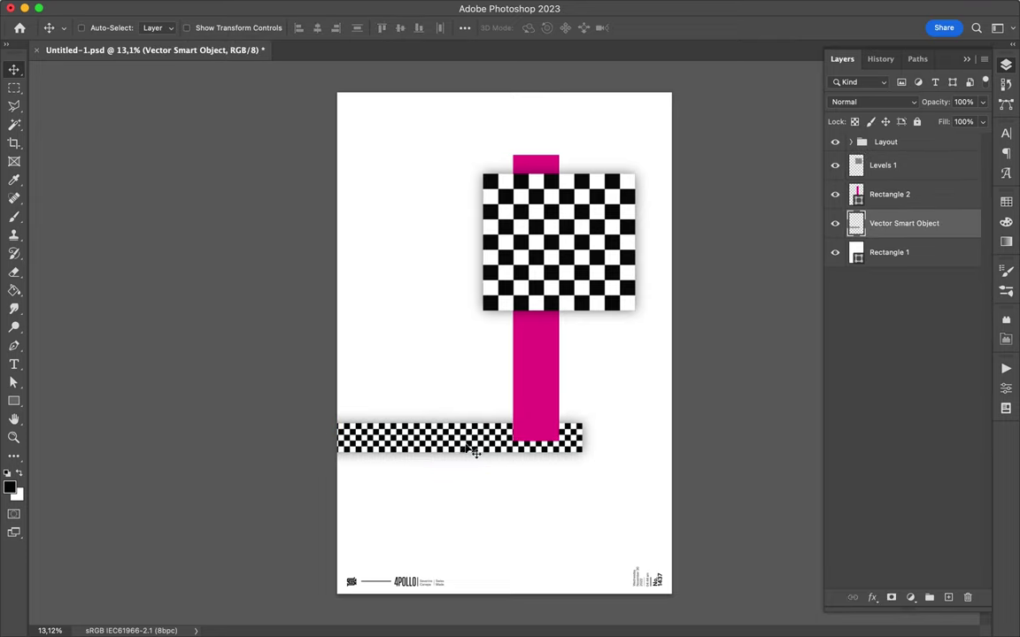
drag(901, 233, 900, 237)
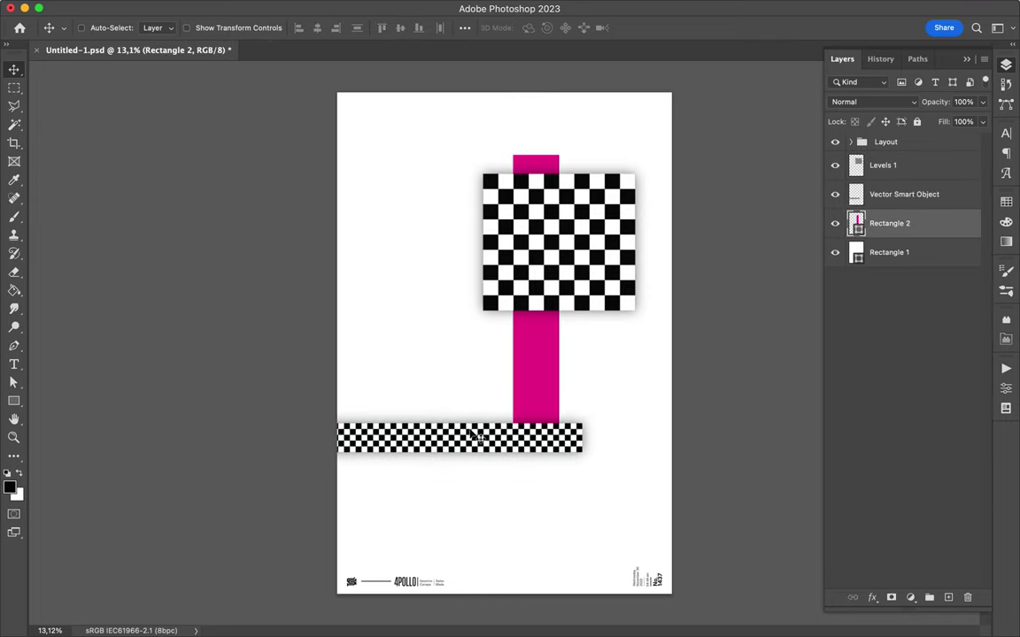
Draw a blue rectangle below the checker strip.
key(u)
drag(508, 547, 513, 559)
click(156, 27)
click(113, 103)
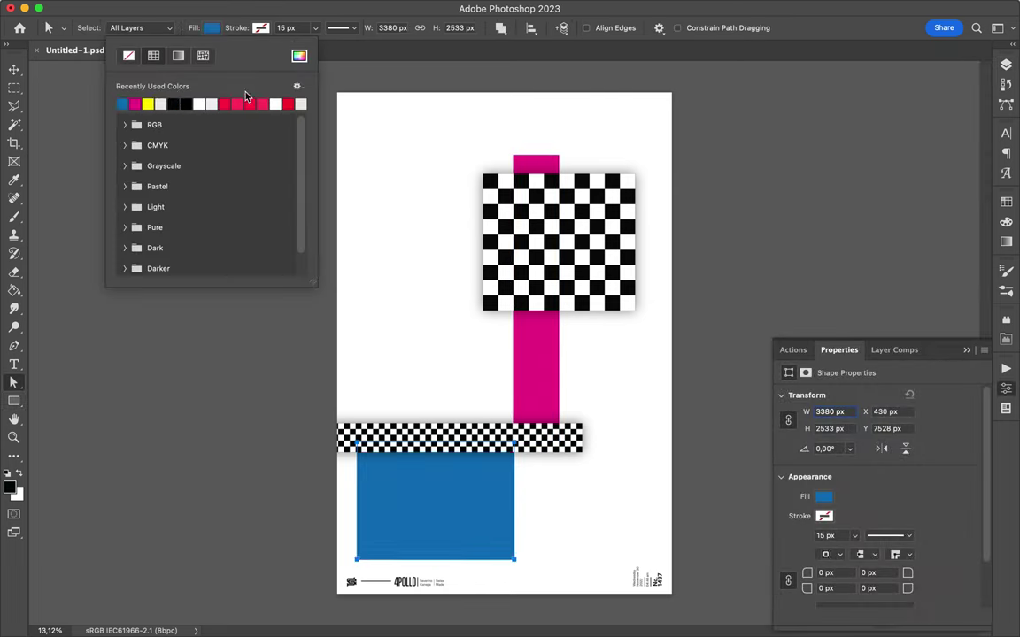
key(v)
Draw a yellow bar left of the top checkerboard.
key(u)
drag(498, 219, 498, 234)
click(156, 27)
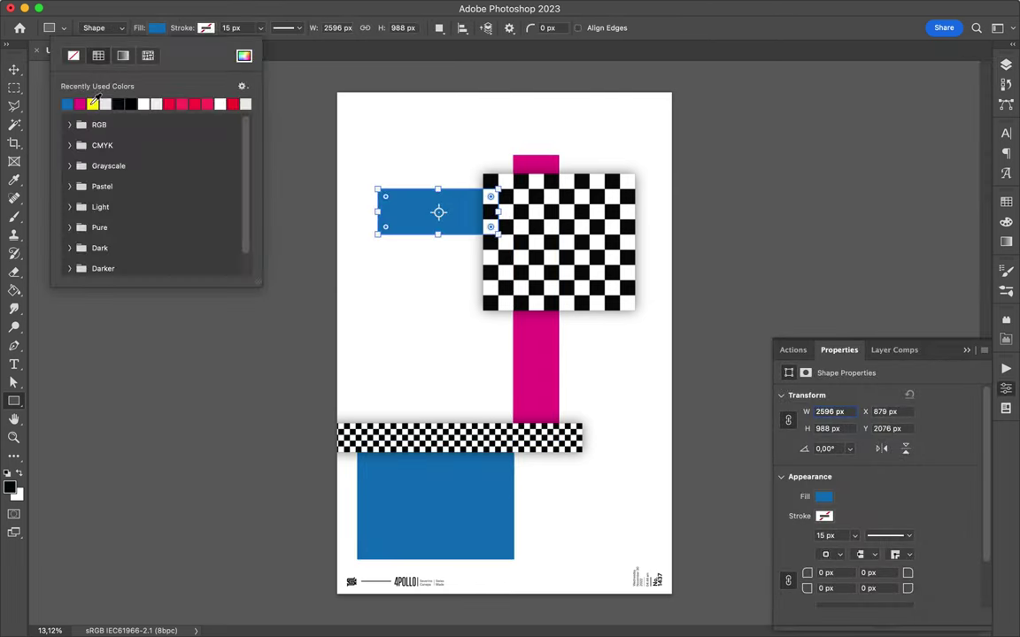
click(77, 100)
click(405, 124)
click(466, 387)
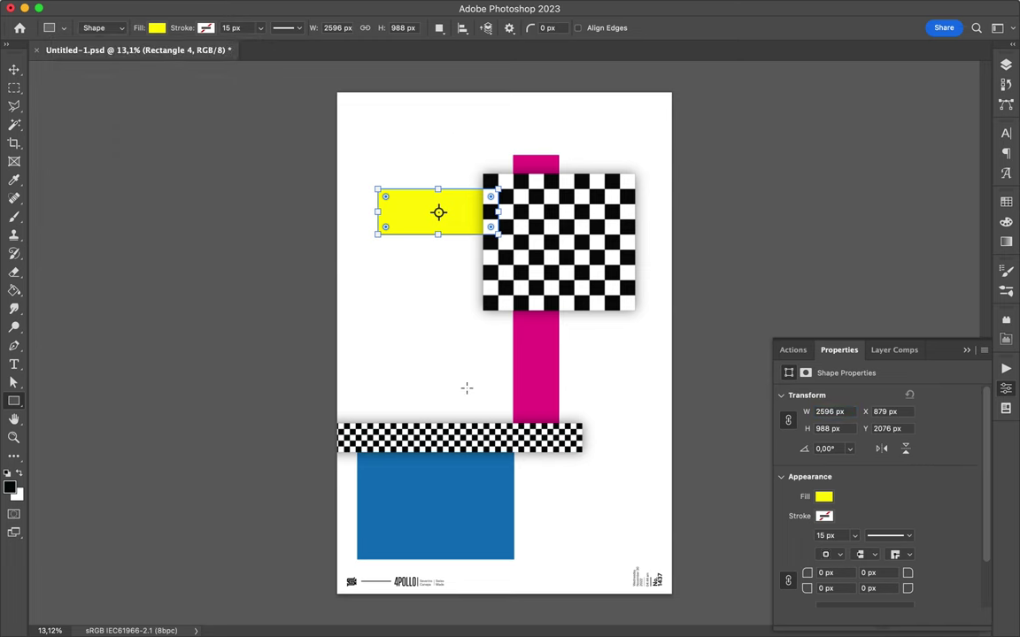
Widen the magenta bar leftward with Free Transform and reposition the checkered strip.
key(v)
click(537, 376)
key(ctrl+t)
drag(558, 155, 568, 187)
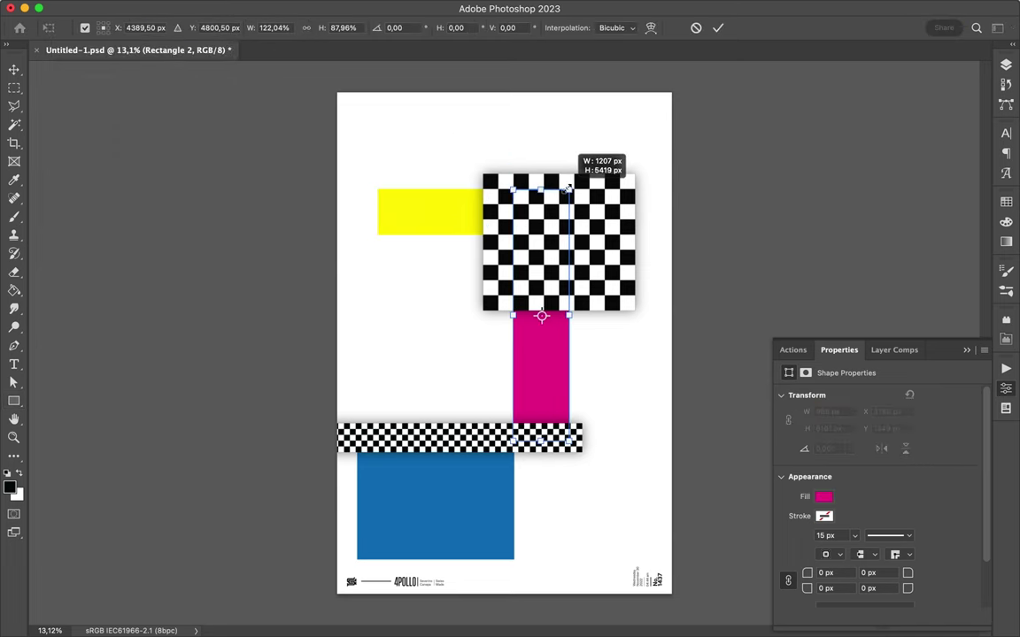
key(Return)
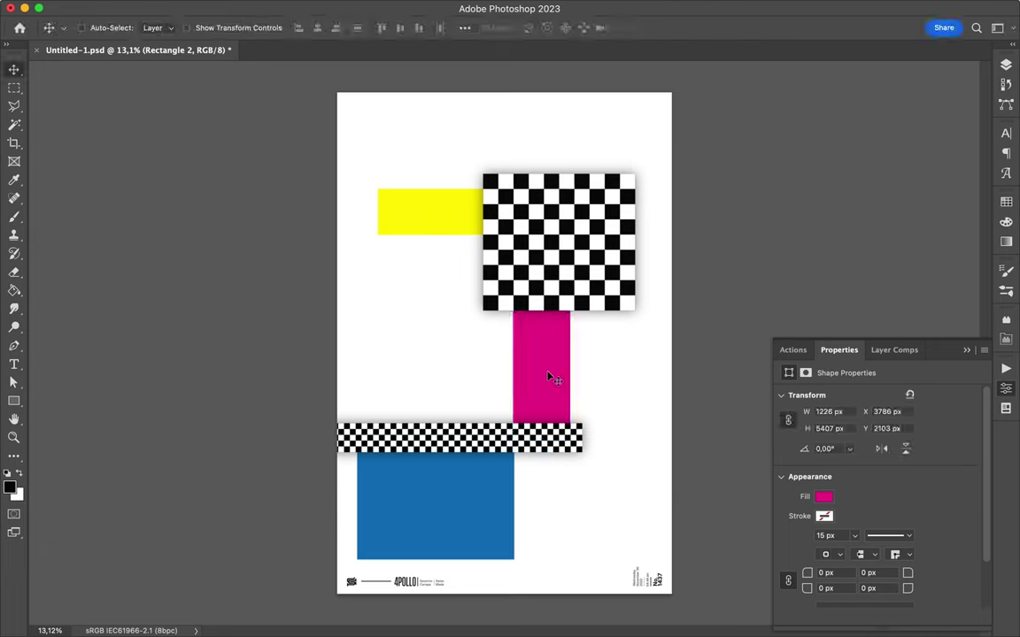
mouse_move(549, 375)
mouse_down()
mouse_move(542, 363)
mouse_move(498, 374)
mouse_up()
key(ctrl+t)
key(Return)
drag(452, 438, 449, 443)
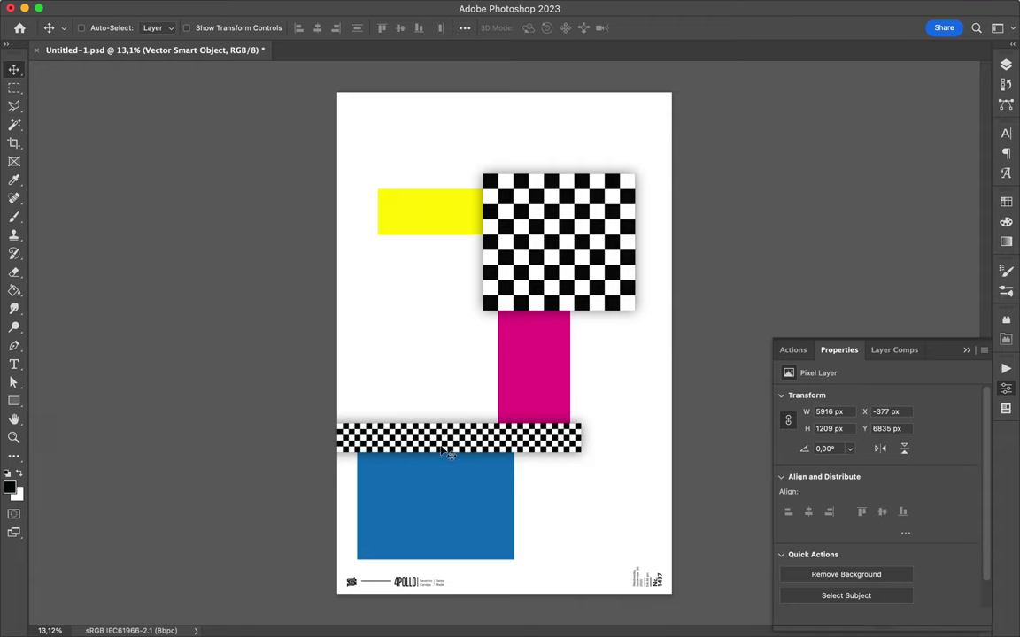
Give the blue rectangle a gradient fill running from blue to yellow.
click(442, 496)
key(ctrl+t)
key(Return)
key(a)
click(211, 27)
click(177, 56)
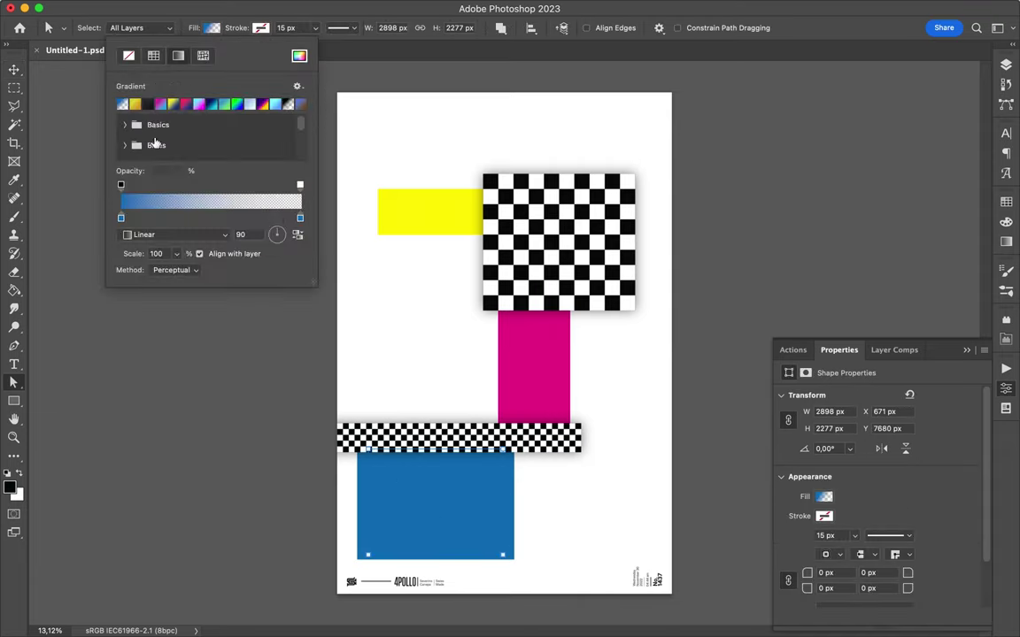
double_click(120, 218)
click(757, 191)
double_click(301, 217)
click(838, 239)
click(757, 191)
click(514, 501)
Resize the gradient rectangle into a shorter, thin strip and apply its adjusted gradient.
key(ctrl+t)
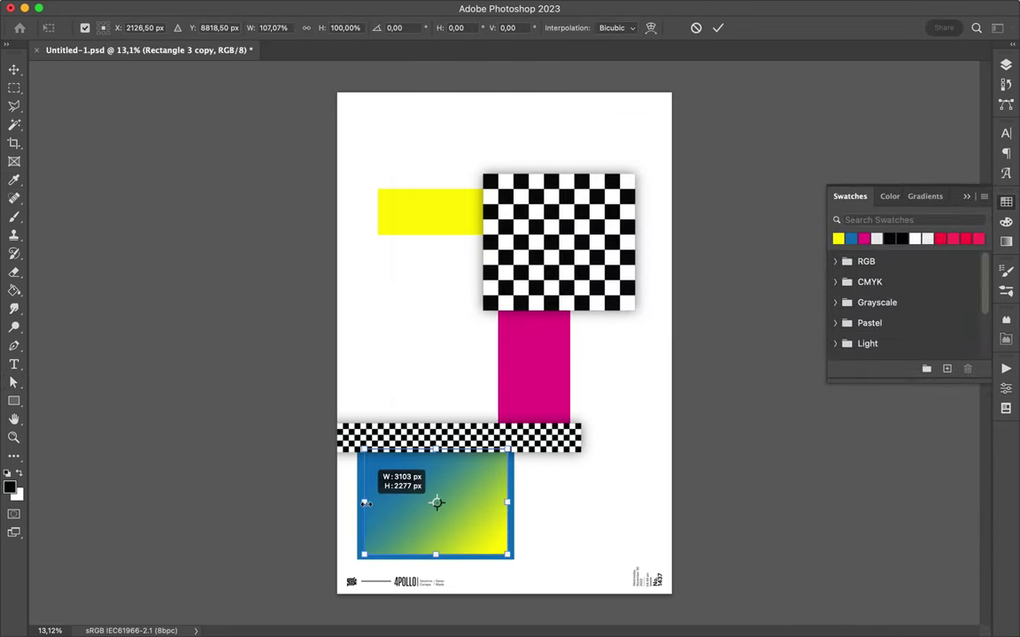
key(Return)
key(ctrl+t)
drag(436, 555, 444, 471)
key(Return)
key(ctrl+t)
key(Return)
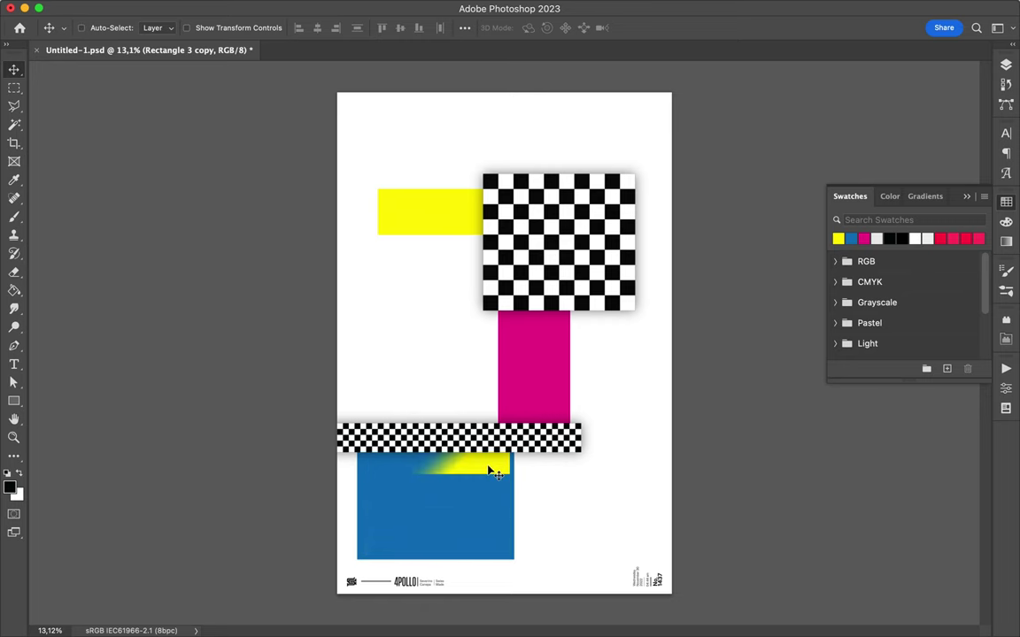
key(a)
click(212, 27)
key(Return)
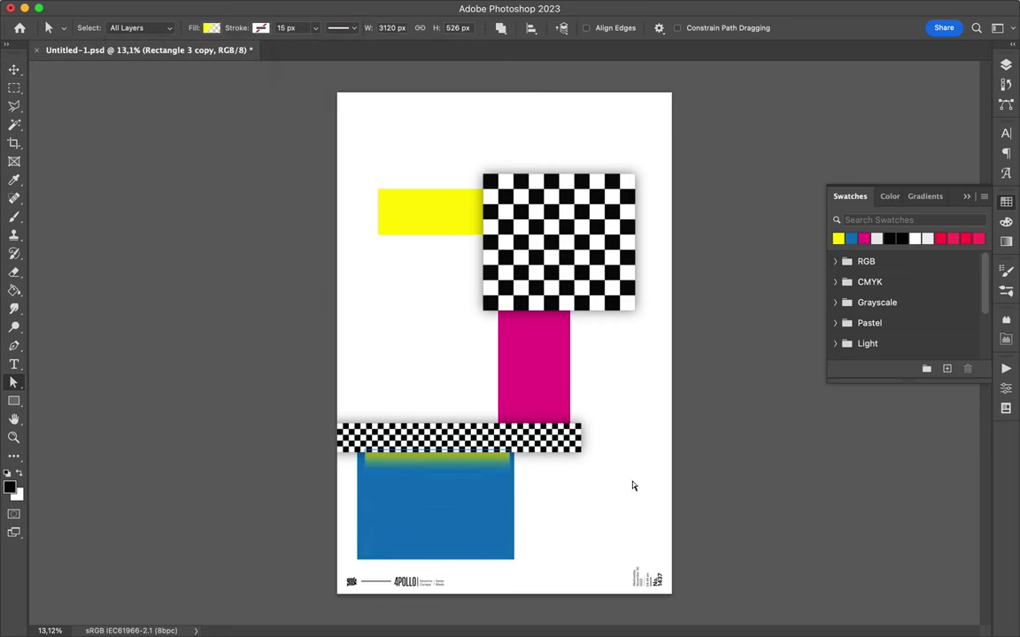
key(v)
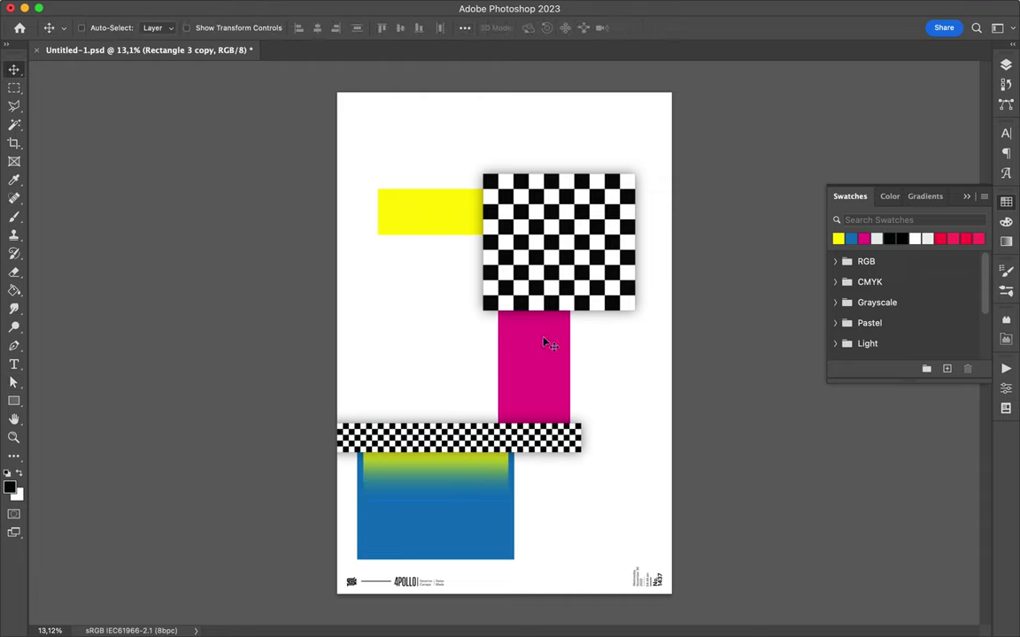
Duplicate the gradient strip onto the magenta bar, narrow it, and recolour its gradient blue.
mouse_move(459, 470)
mouse_down()
mouse_move(599, 321)
mouse_move(571, 337)
mouse_up()
key(ctrl+t)
key(Return)
key(a)
click(210, 25)
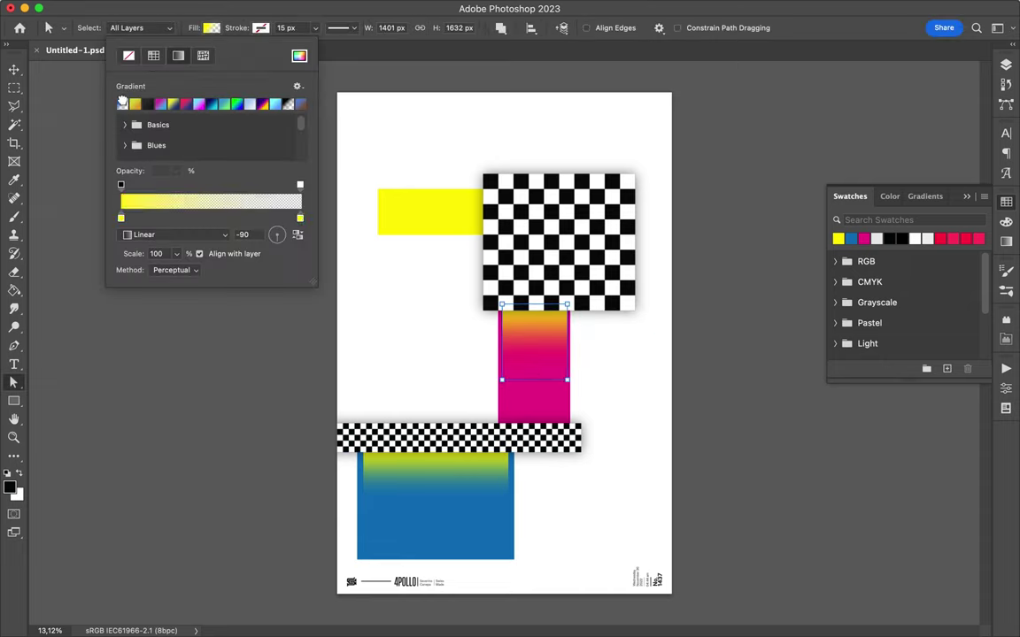
click(159, 102)
key(v)
Duplicate a gradient strip up onto the yellow bar and make its gradient magenta.
drag(462, 474, 486, 170)
key(a)
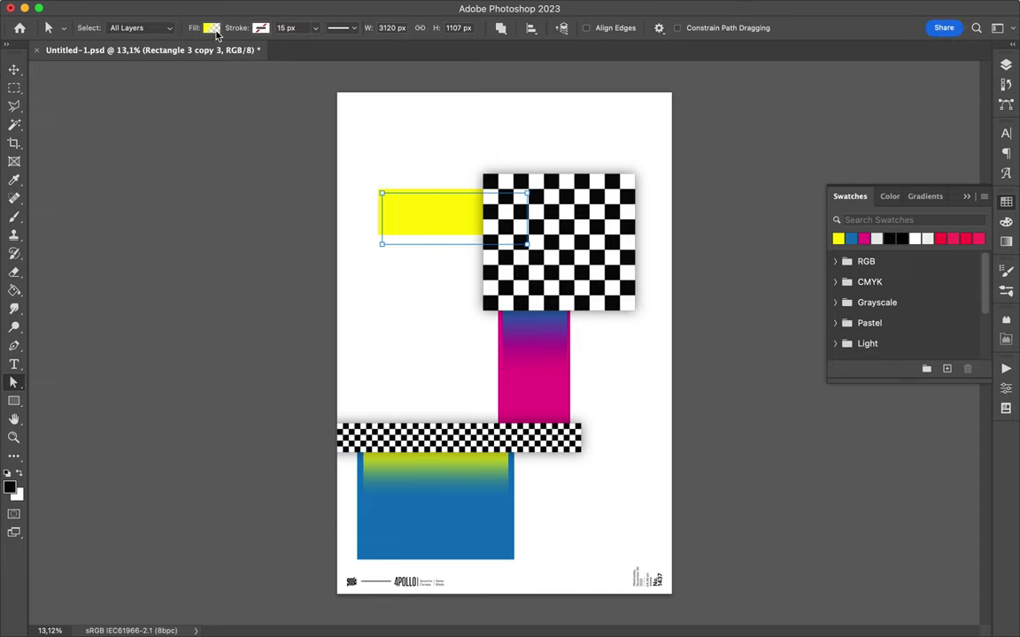
click(206, 27)
double_click(121, 218)
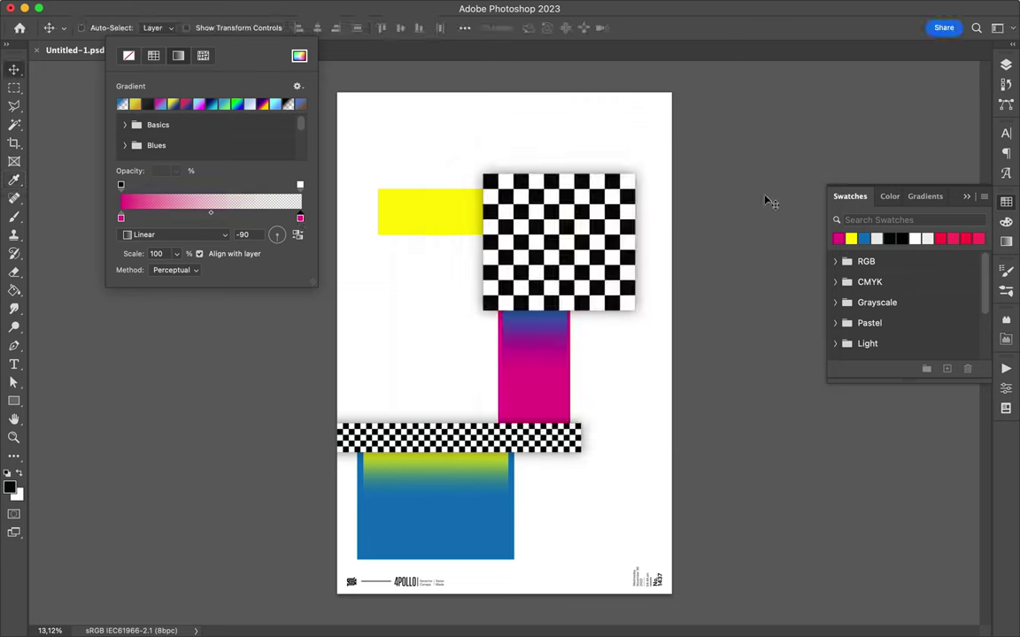
click(471, 190)
Transform the magenta-yellow copy and keep its new gradient angle.
click(1006, 64)
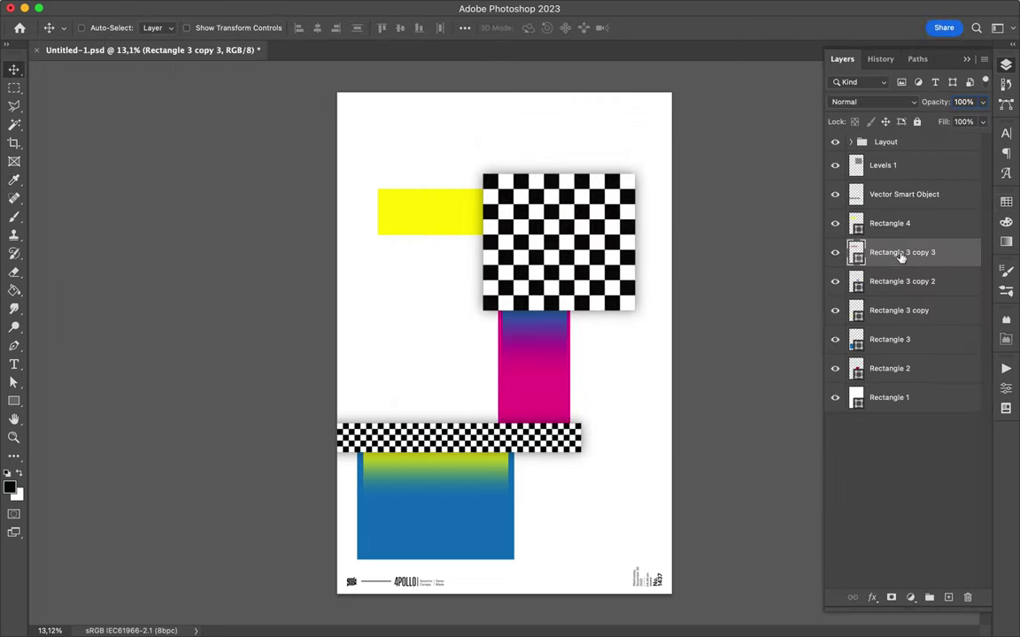
key(ctrl+t)
key(Return)
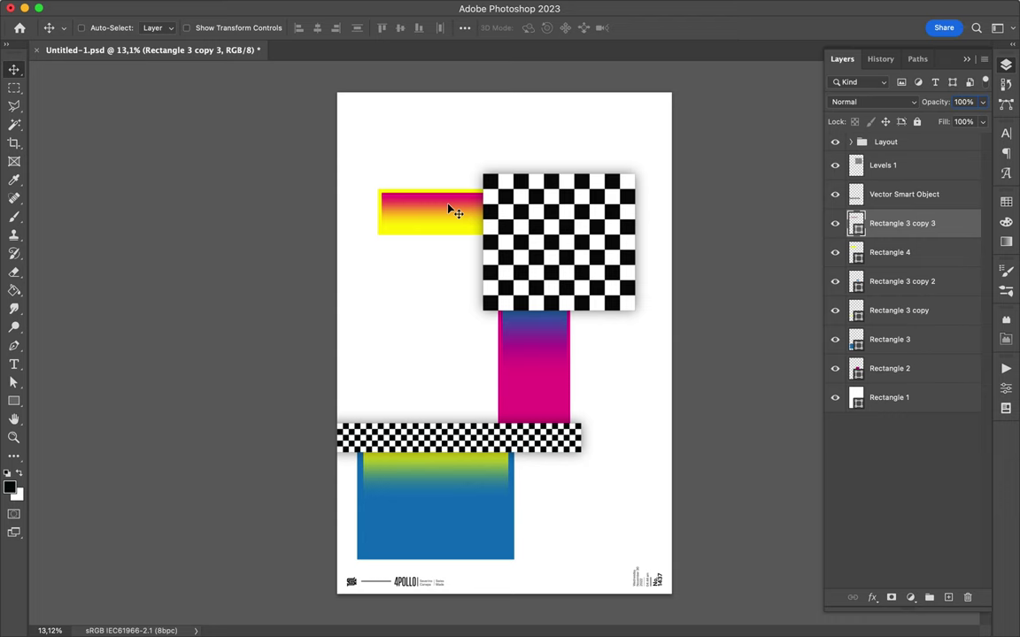
key(a)
click(212, 28)
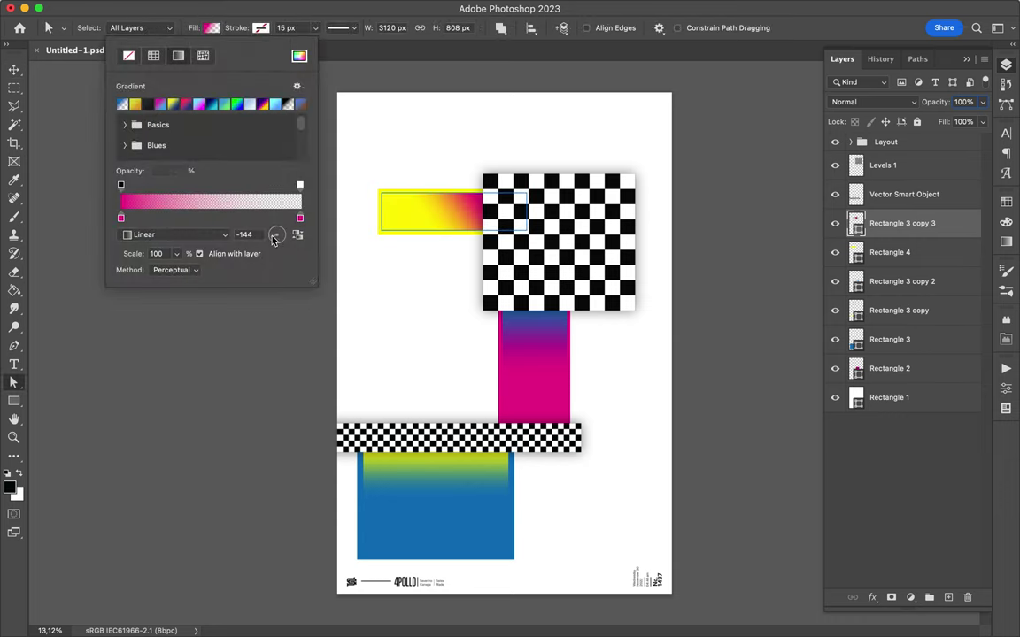
click(426, 312)
Set the magenta bar's gradient overlay angle to 90 so blue sits at the bottom.
click(537, 340)
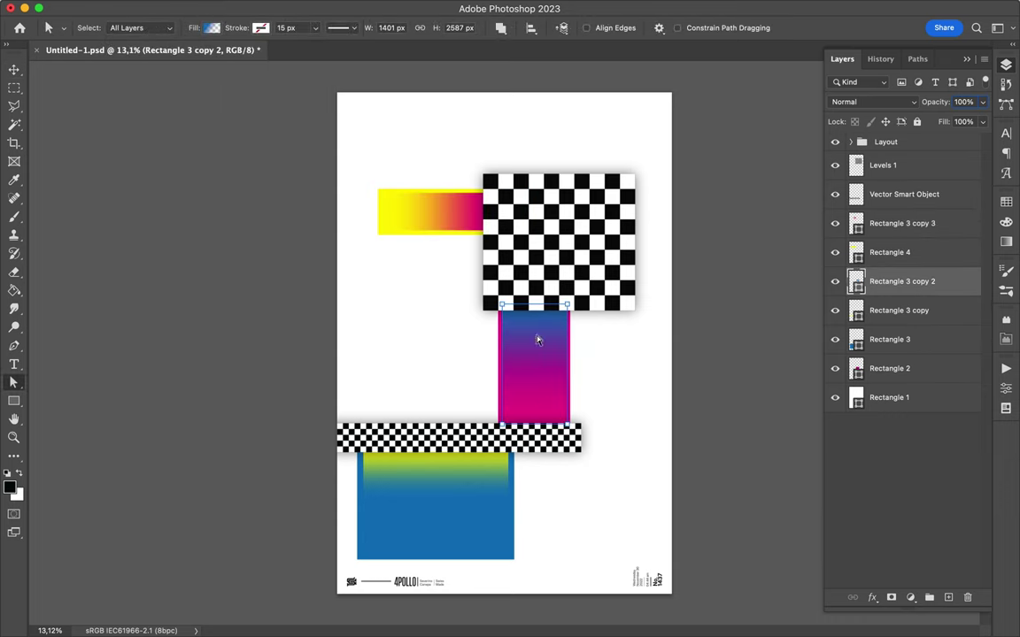
click(211, 28)
text(90)
key(Return)
key(v)
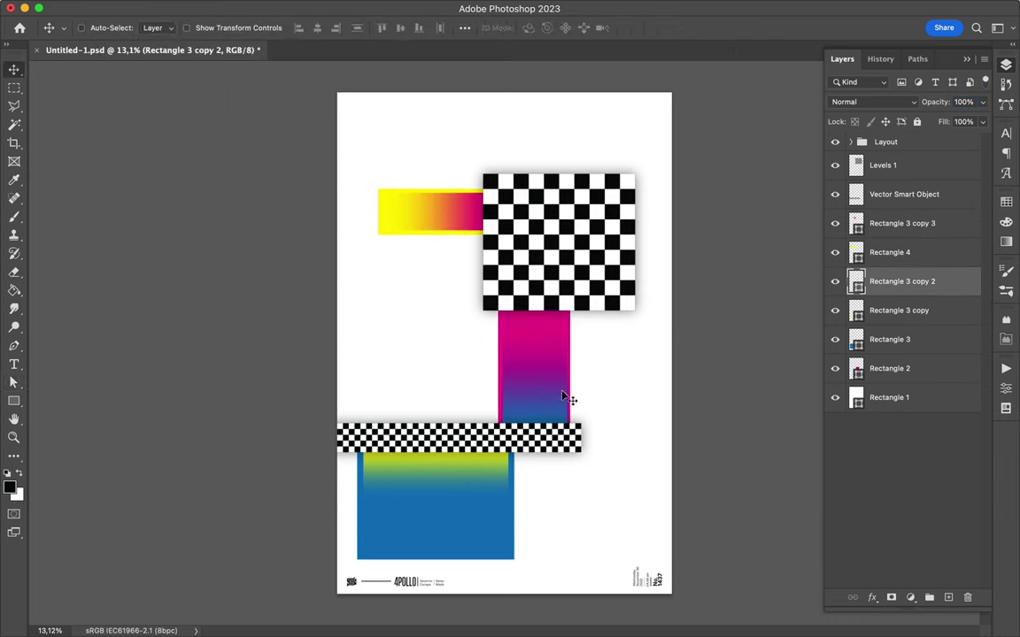
Place a duplicate of the blue block beneath it with a blue fading gradient fill.
click(889, 339)
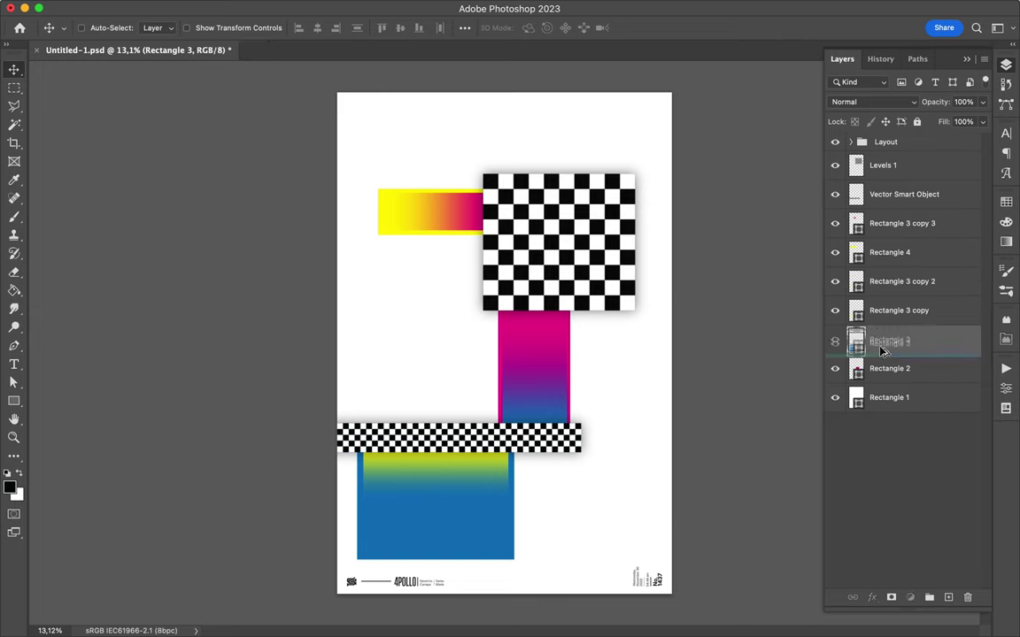
key(ctrl+j)
key(ctrl+t)
drag(513, 559, 520, 564)
click(212, 27)
click(154, 56)
click(178, 56)
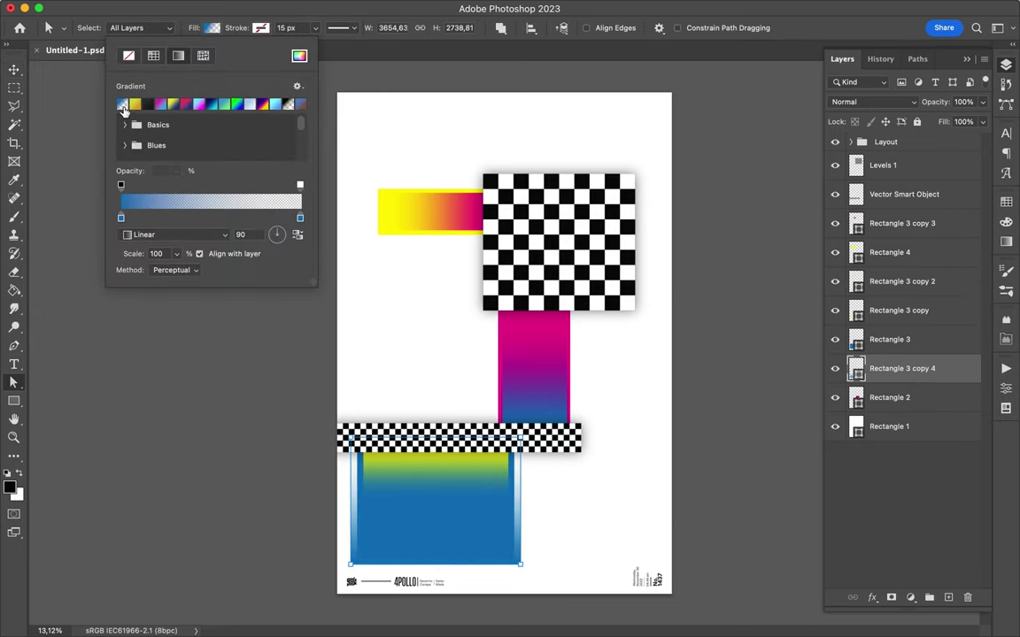
key(Return)
key(v)
Duplicate the magenta bar, enlarge it slightly, and give it a magenta gradient fill.
ctrl+click(523, 320)
key(ctrl+j)
key(ctrl+t)
drag(570, 442, 576, 447)
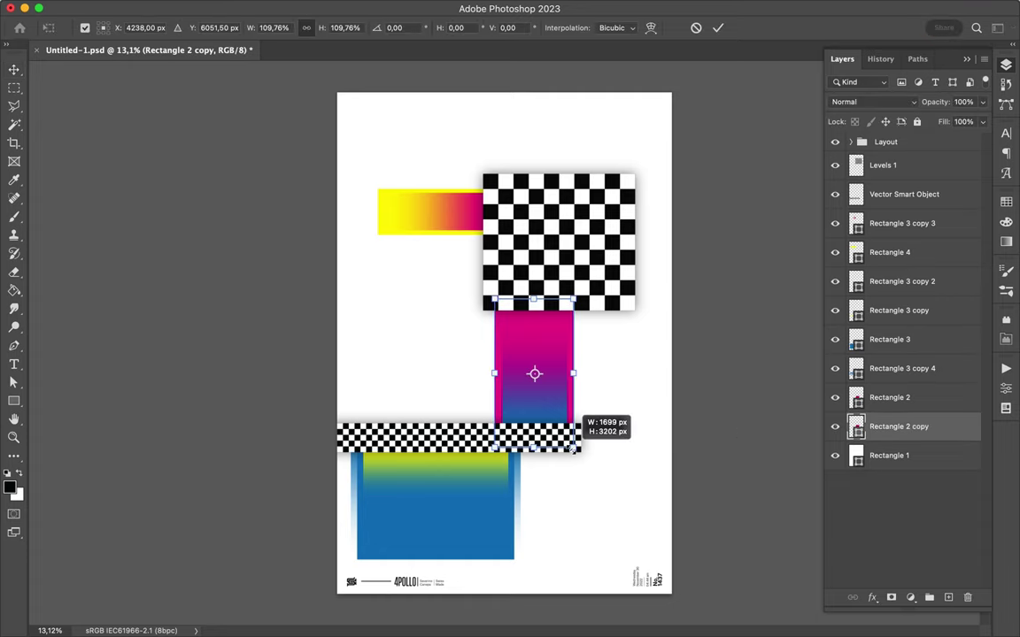
key(Return)
key(a)
click(210, 28)
click(178, 56)
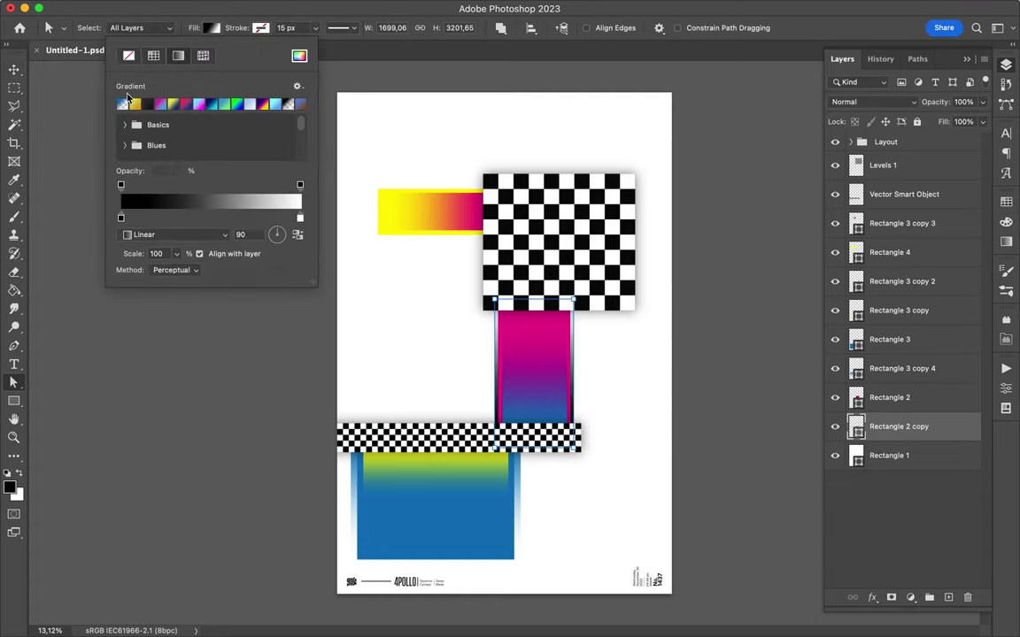
click(123, 104)
double_click(273, 218)
click(753, 216)
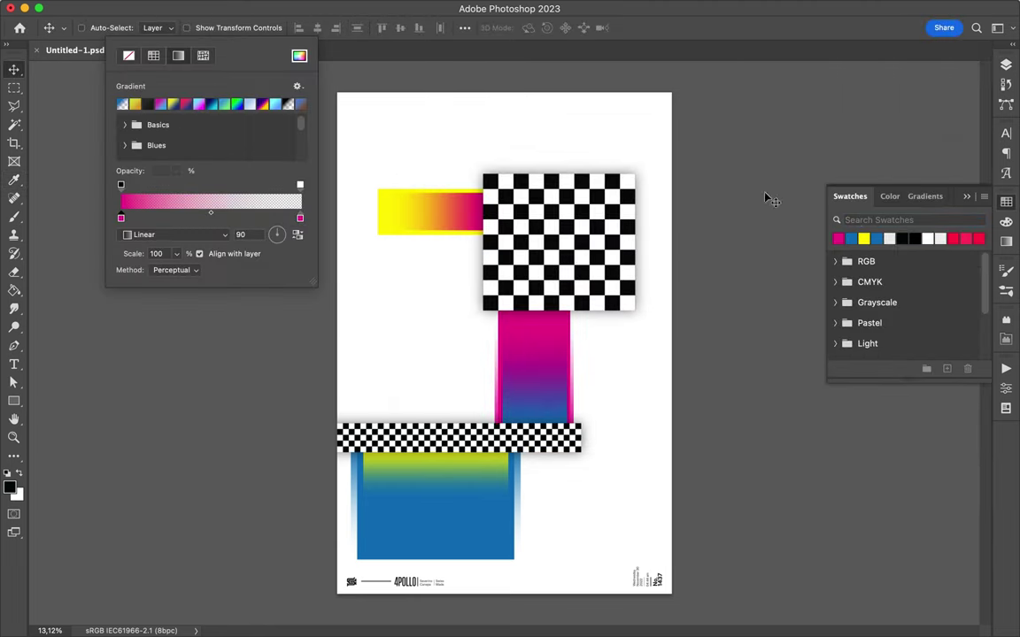
key(Return)
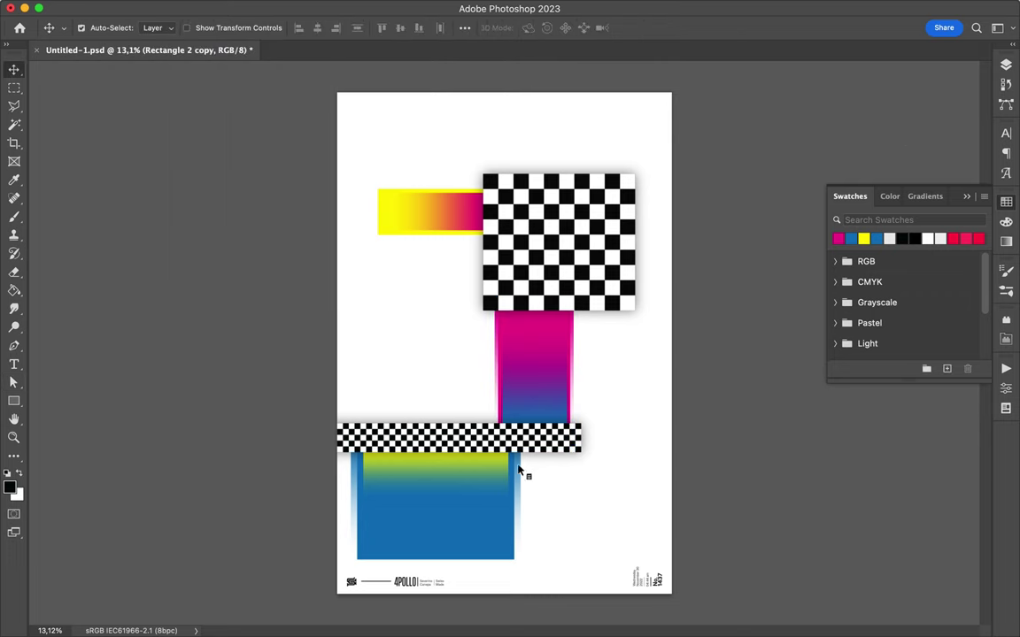
Set the yellow bar's gradient copy to a 0° angle and shift it up-left over the bar.
click(425, 211)
key(a)
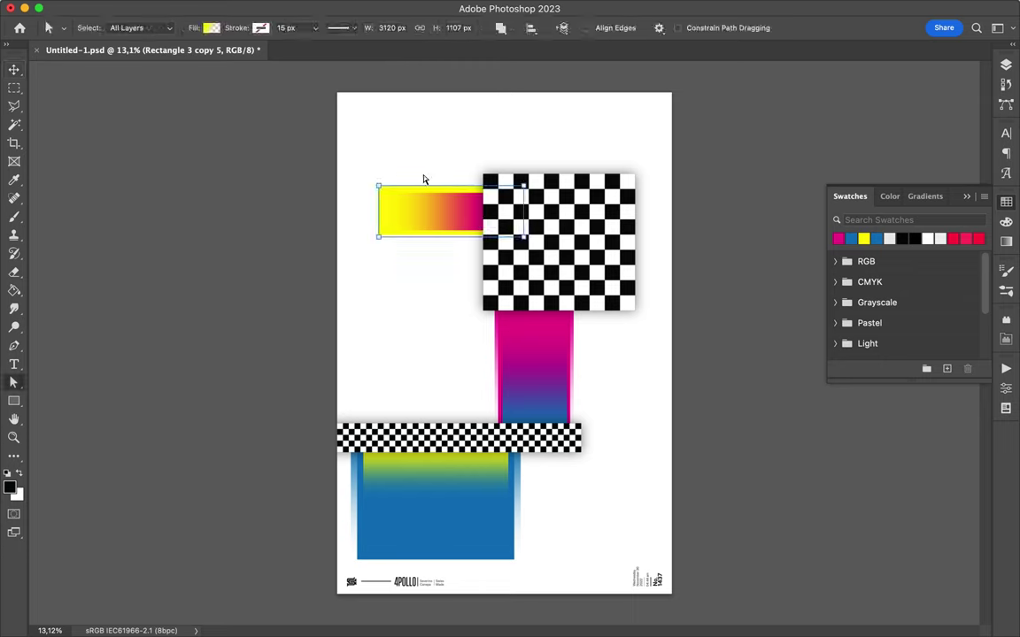
click(211, 27)
text(0)
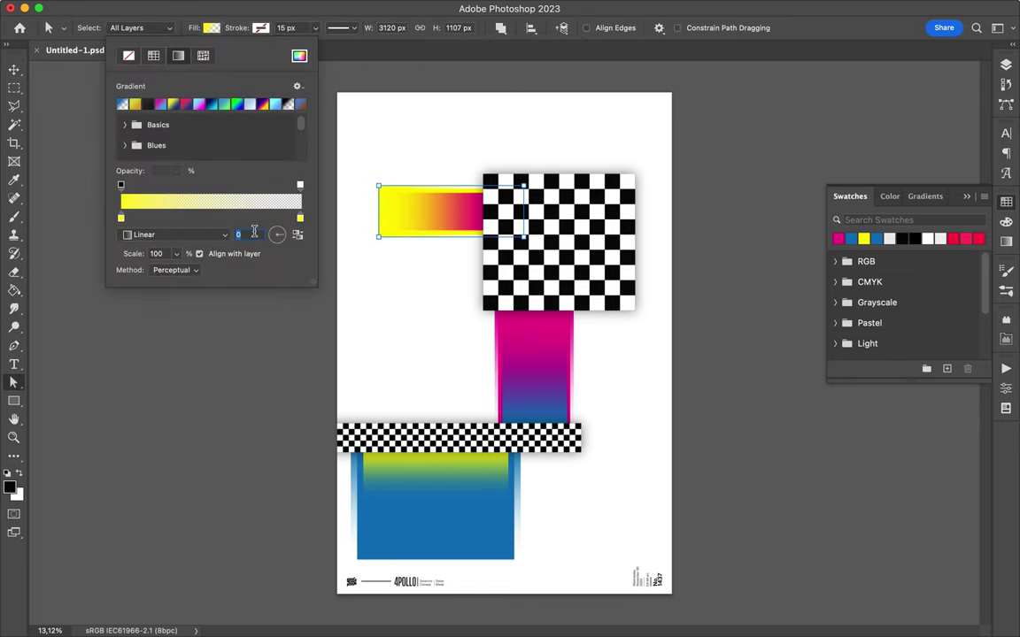
key(Return)
key(v)
scroll(469, 174, up, 3)
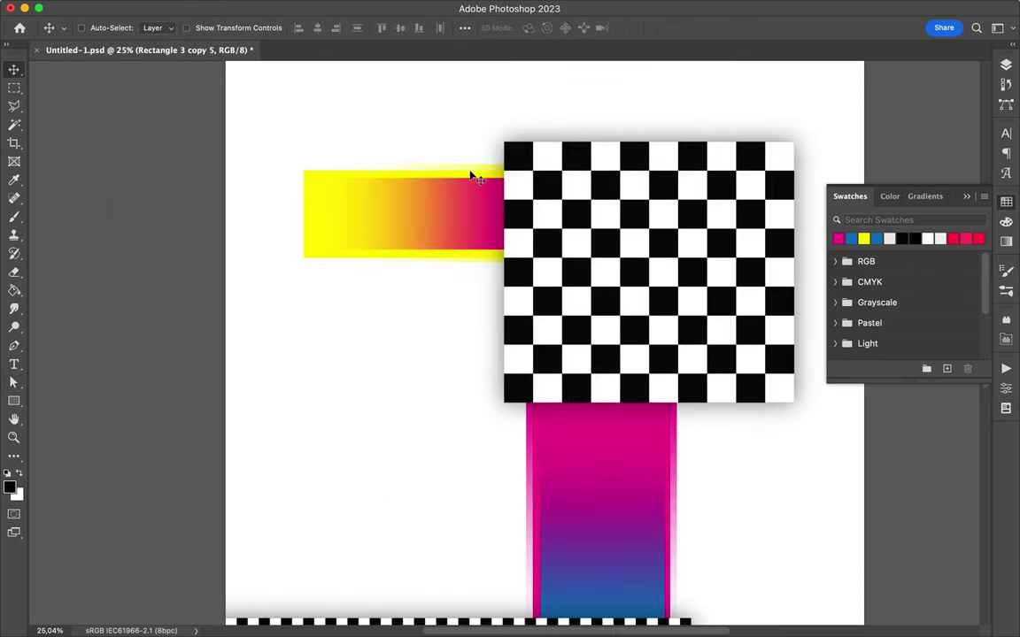
drag(429, 183, 410, 178)
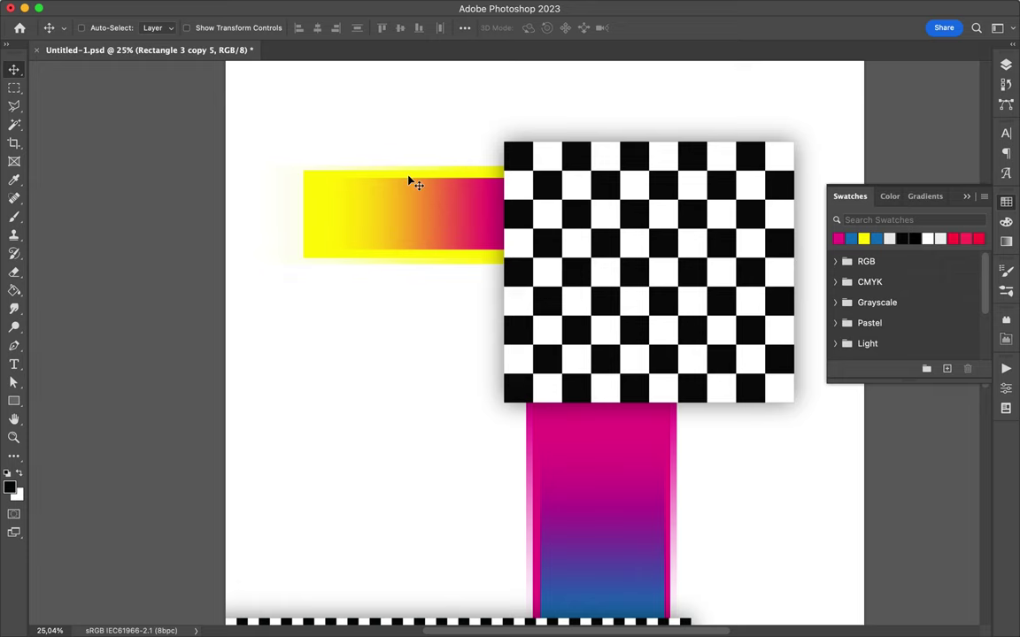
scroll(517, 164, down, 3)
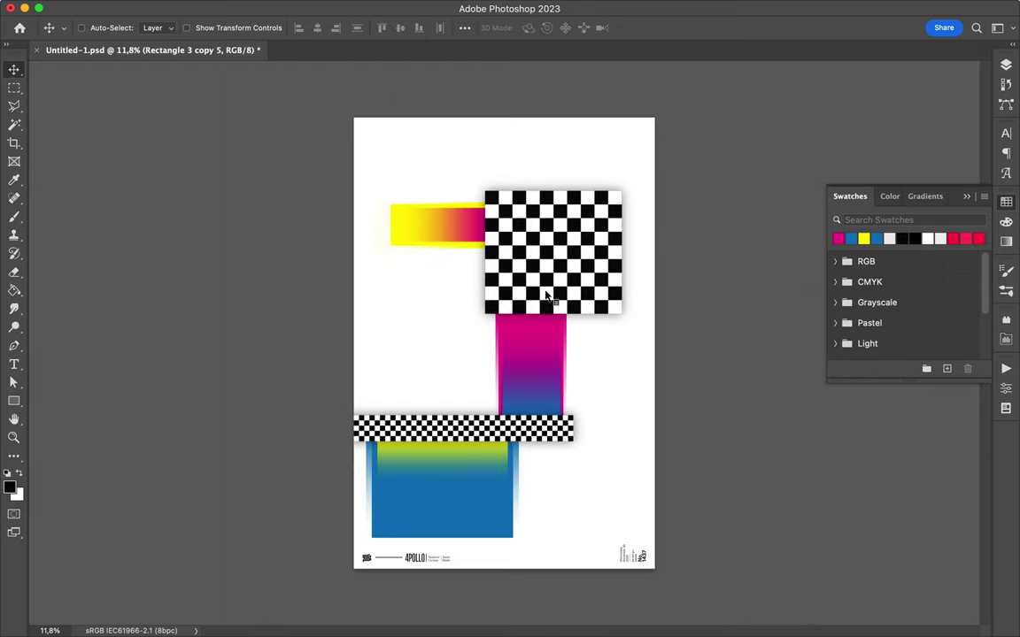
click(1006, 64)
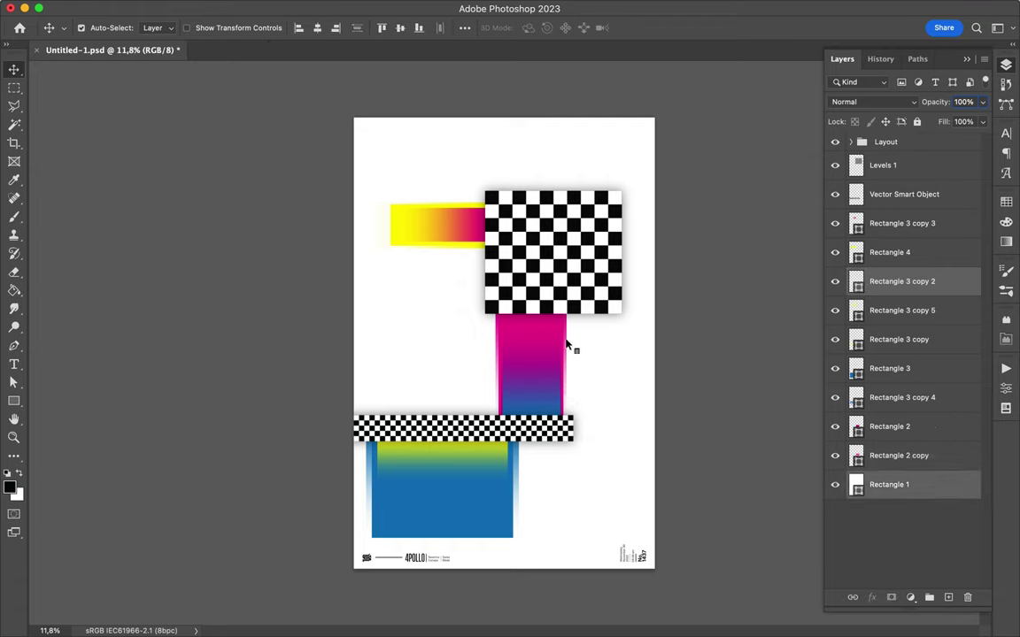
Move the magenta layers higher in the stack and shift the checkerboard and blue block right.
drag(949, 435, 894, 297)
drag(518, 292, 521, 297)
mouse_move(567, 514)
mouse_down()
mouse_move(526, 478)
mouse_move(512, 482)
mouse_up()
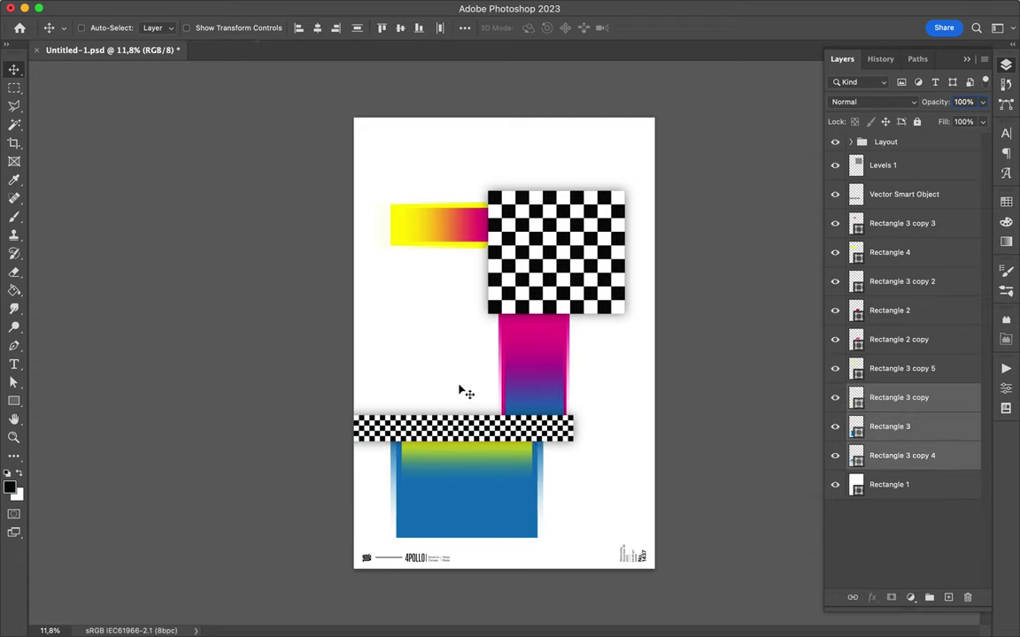
Duplicate the magenta bar and a blue gradient strip upward over the checkerboard.
drag(501, 359, 602, 303)
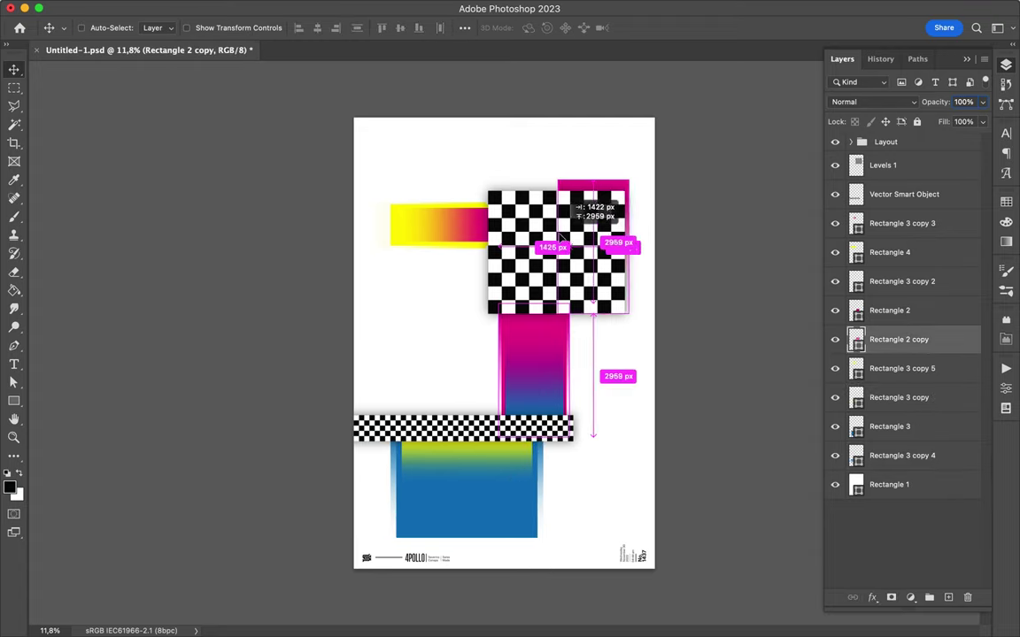
drag(467, 487, 512, 307)
key(a)
click(213, 27)
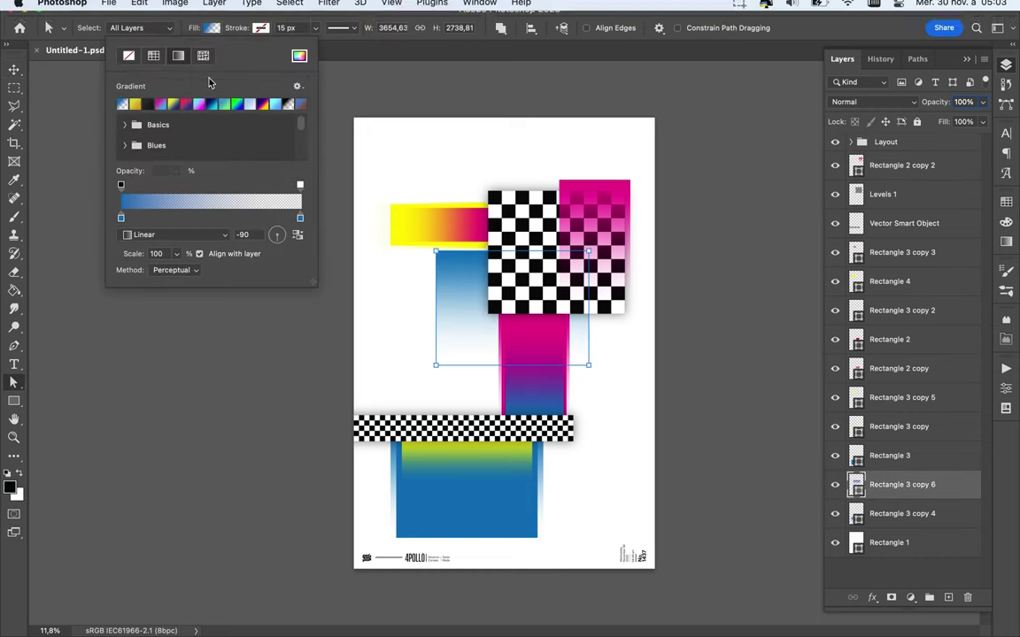
click(283, 237)
key(Return)
Raise the blue rectangle above the checkerboard and position it and the magenta square over it.
key(v)
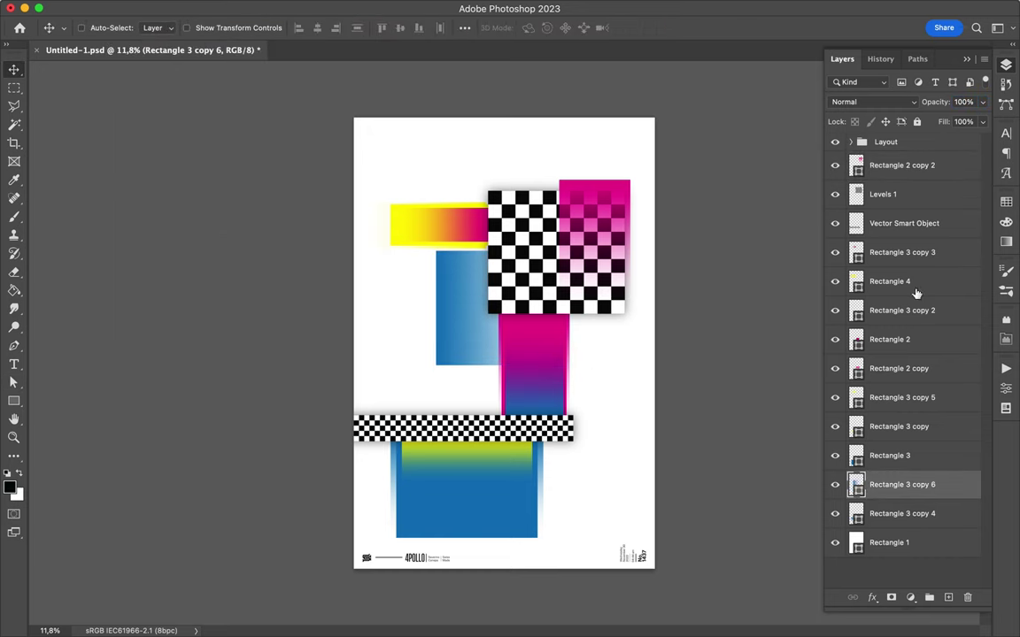
drag(894, 484, 894, 181)
drag(458, 343, 467, 317)
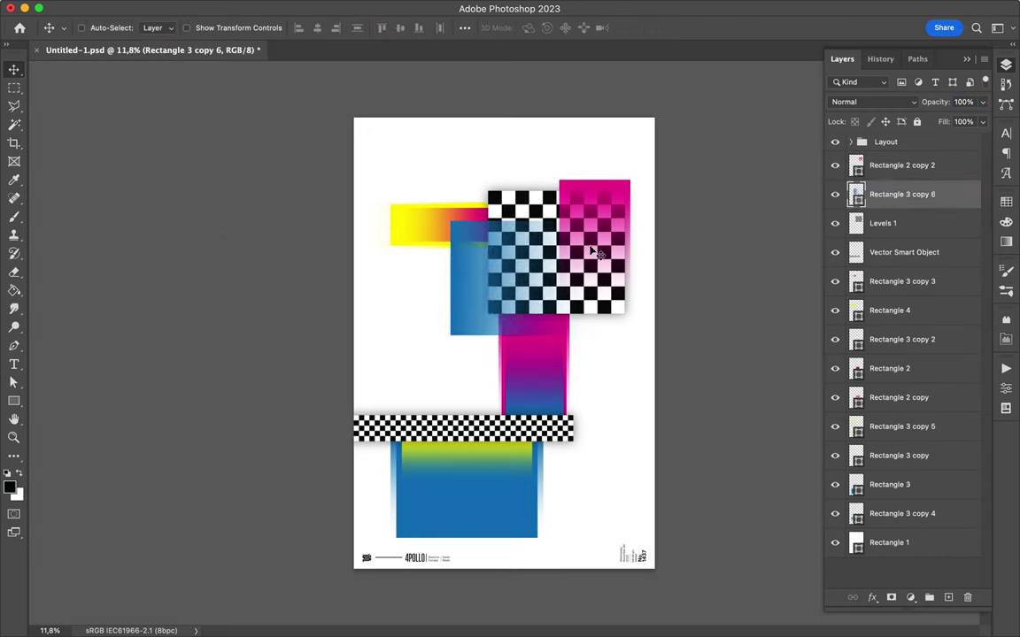
drag(595, 194, 500, 181)
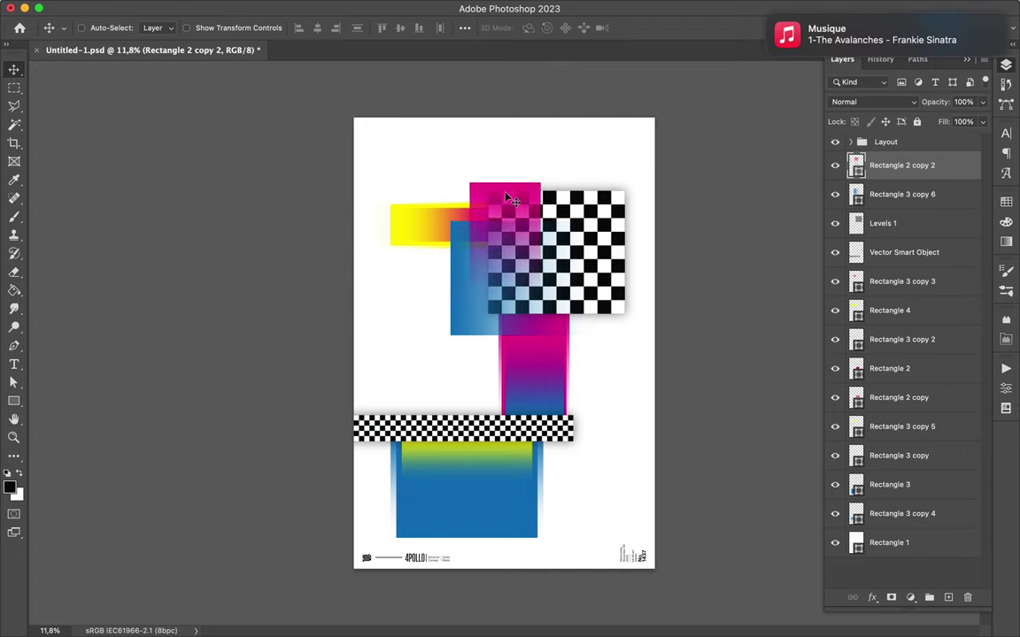
drag(509, 196, 514, 196)
Copy a small checkerboard piece from Illustrator and paste it into the poster.
click(480, 620)
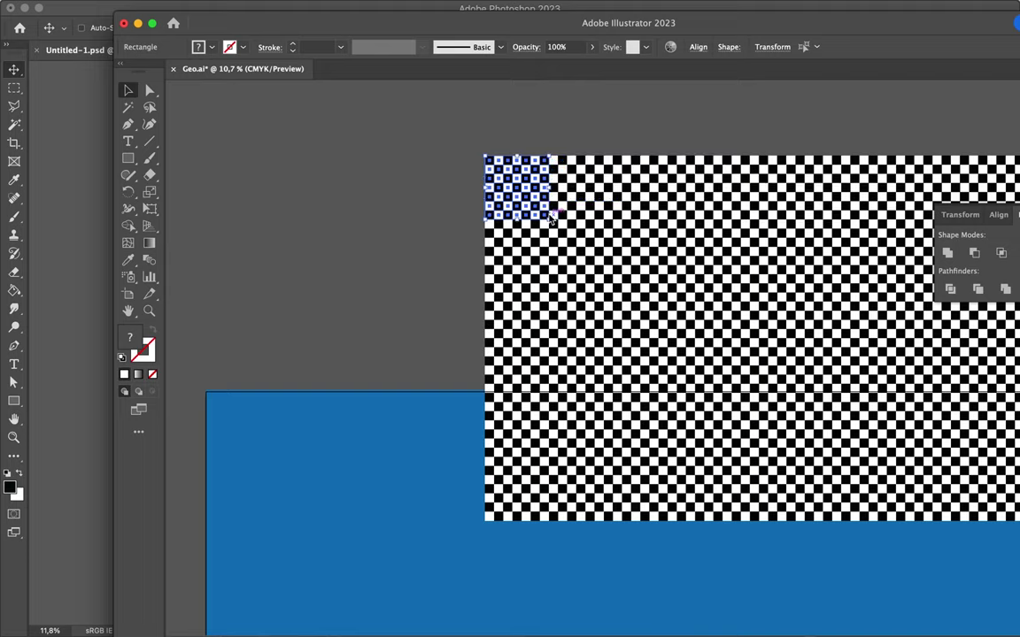
key(super+Tab)
key(super+v)
key(l)
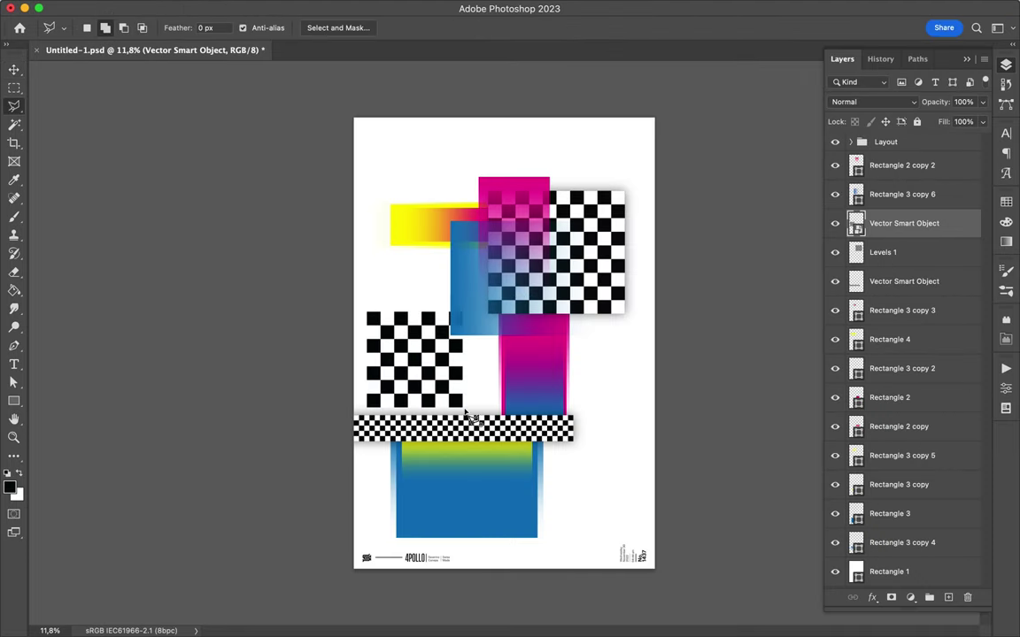
Copy the triangular checker selection to a new layer and bring it to the front.
key(BackSpace)
click(524, 253)
right_click(903, 223)
click(752, 511)
key(v)
mouse_move(425, 292)
mouse_down()
mouse_move(531, 228)
mouse_move(509, 213)
mouse_move(619, 208)
mouse_move(544, 429)
mouse_up()
key(super+bracketright)
key(super+bracketright)
Move the checker triangle onto the lower checker strip without rotating it.
key(super+t)
drag(554, 482, 603, 386)
key(Escape)
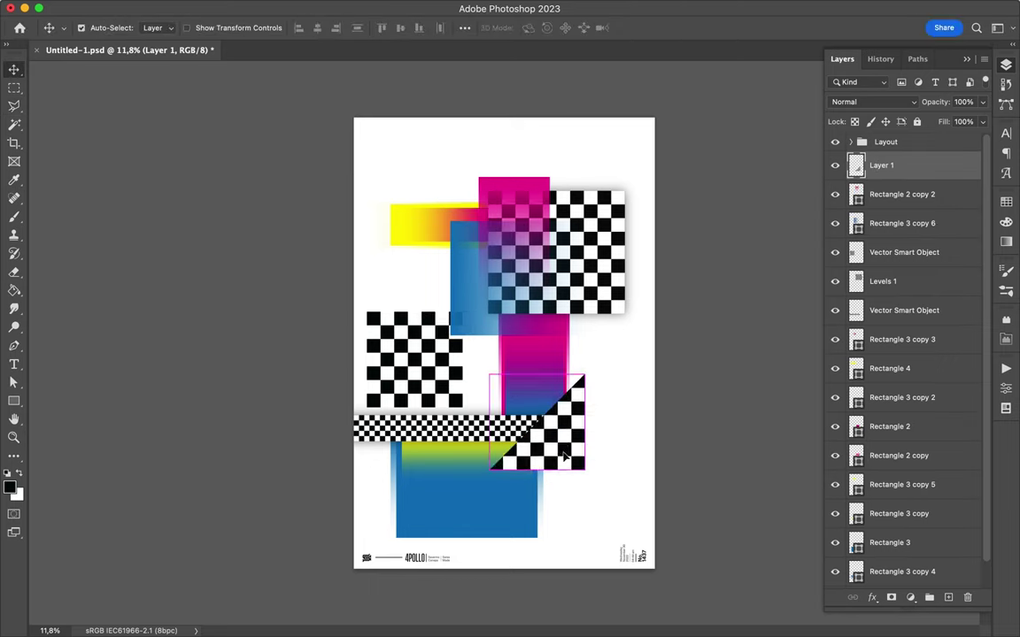
drag(567, 434, 555, 490)
Shrink the left checkerboard to a small square and raise the triangle about 50 px.
super+click(451, 399)
key(super+t)
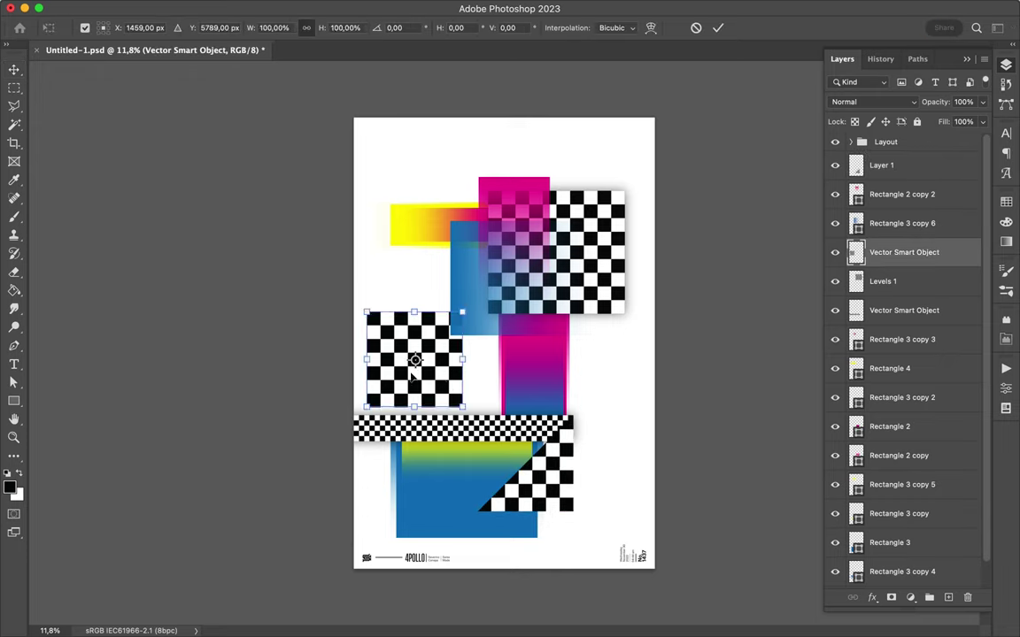
drag(461, 406, 423, 334)
key(Return)
super+click(538, 494)
drag(538, 494, 540, 449)
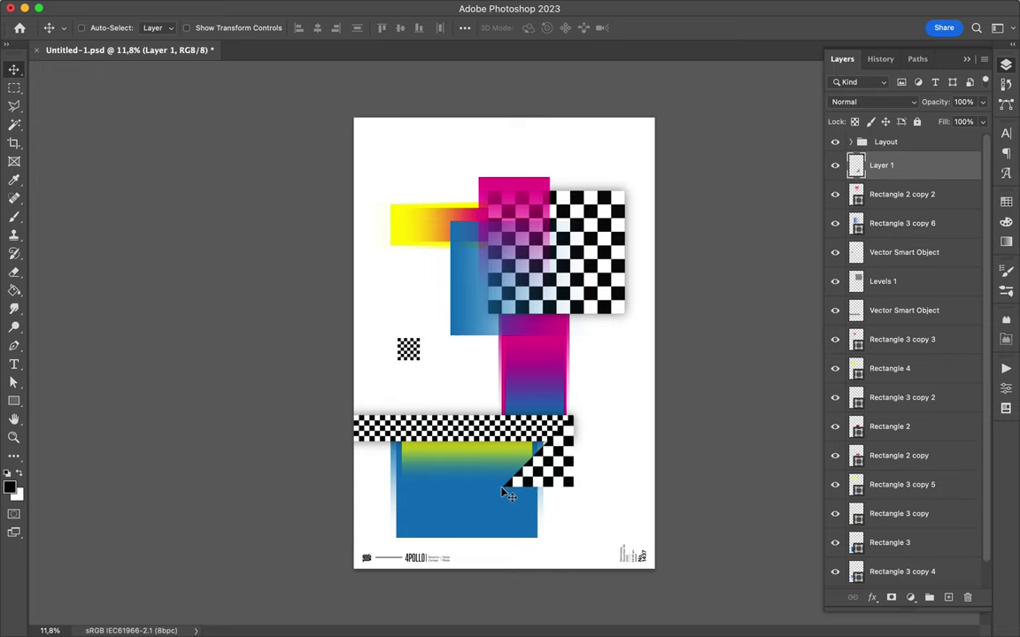
Move the new layer below the checker triangle in the layer stack.
drag(878, 167, 876, 209)
key(b)
key(g)
key(m)
key(v)
click(872, 102)
key(Escape)
Merge the empty layer into the triangle layer and set a new layer to Multiply blending.
key(super+e)
key(b)
key(g)
key(m)
key(v)
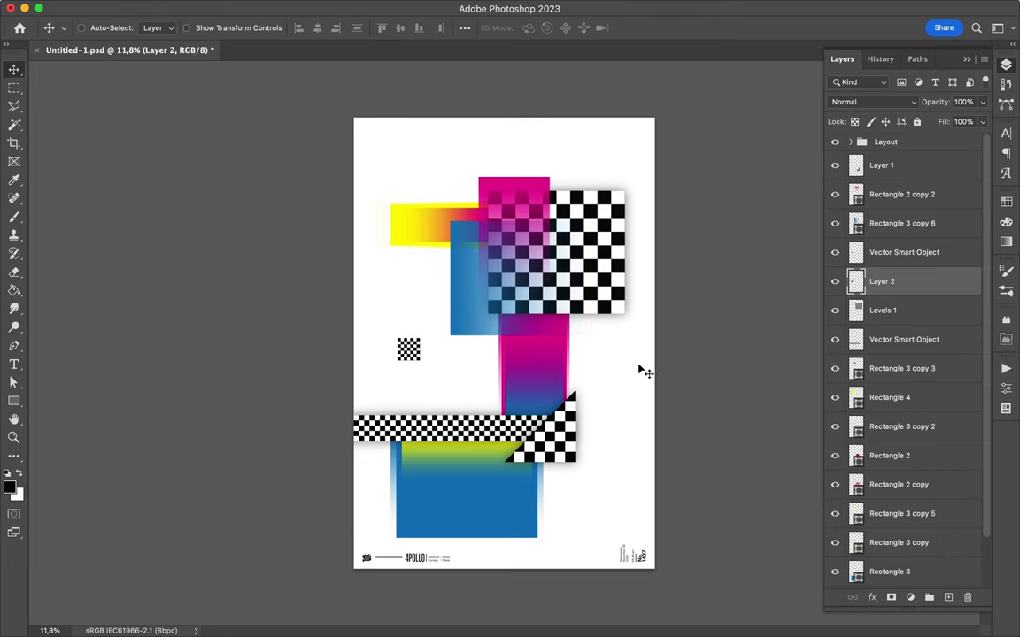
click(330, 8)
key(Escape)
click(872, 102)
click(842, 143)
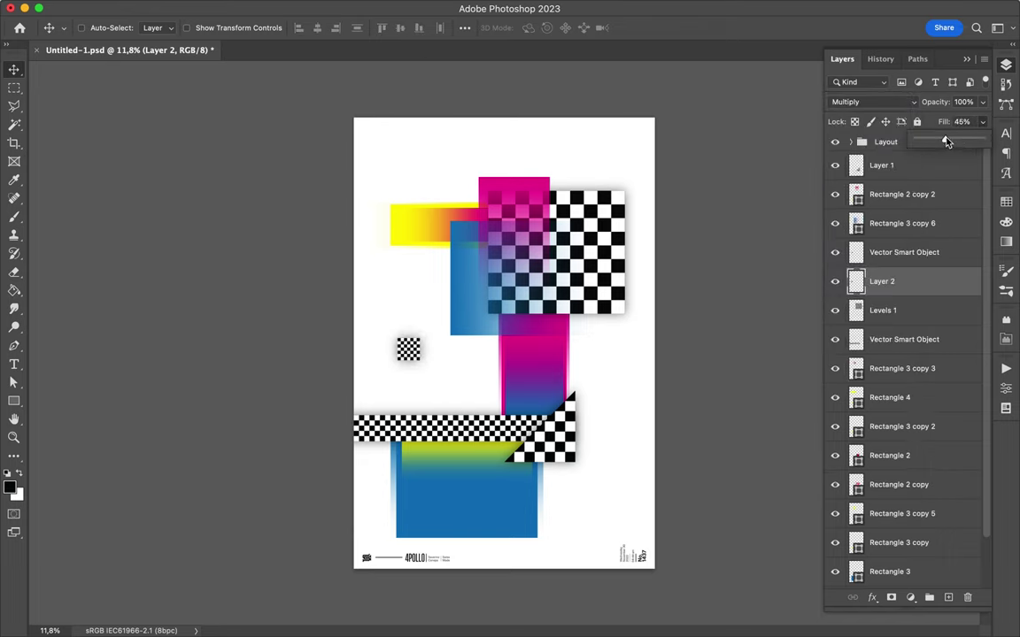
Place the small checker square's layer above the magenta rectangle and reposition it on the left.
click(900, 253)
mouse_move(449, 343)
mouse_down()
mouse_move(531, 292)
mouse_move(558, 202)
mouse_up()
drag(879, 254, 881, 239)
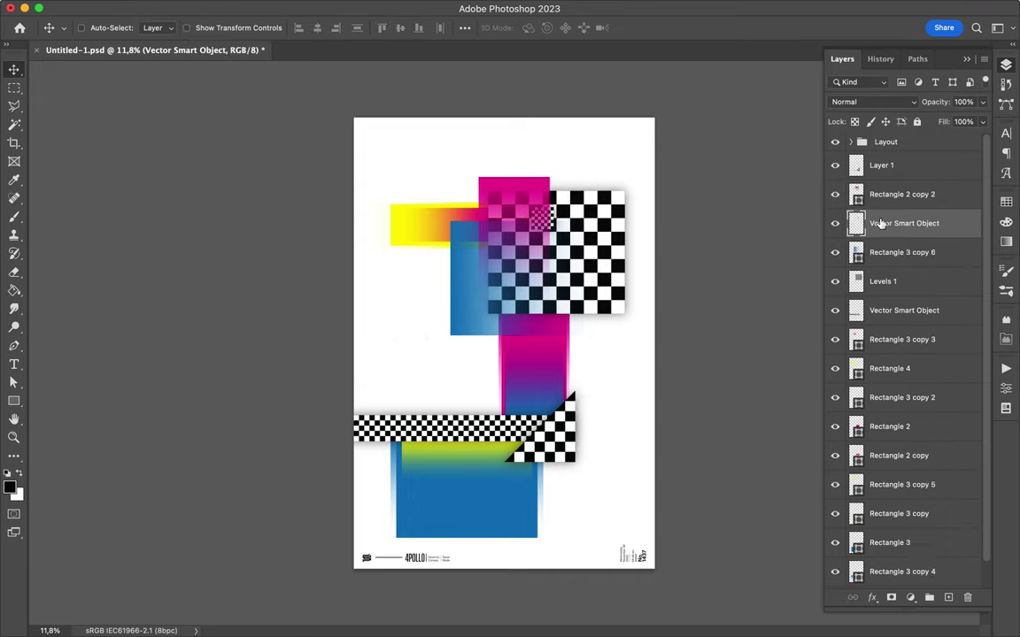
drag(491, 202, 404, 320)
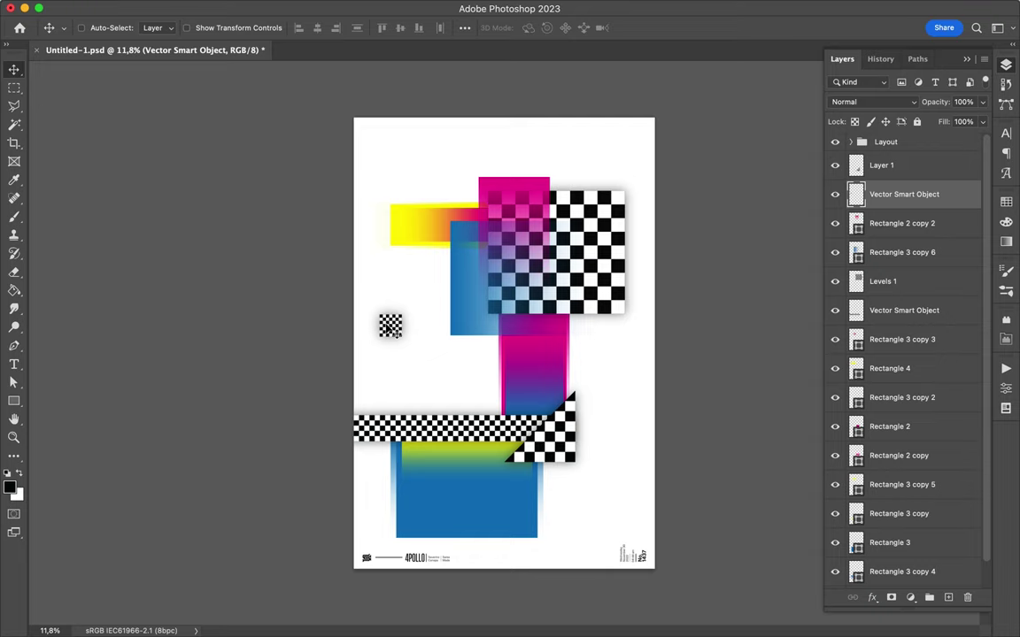
Delete the three glow layers and nudge the yellow gradient rectangle slightly left.
super+click(396, 467)
key(Delete)
super+click(494, 369)
key(Delete)
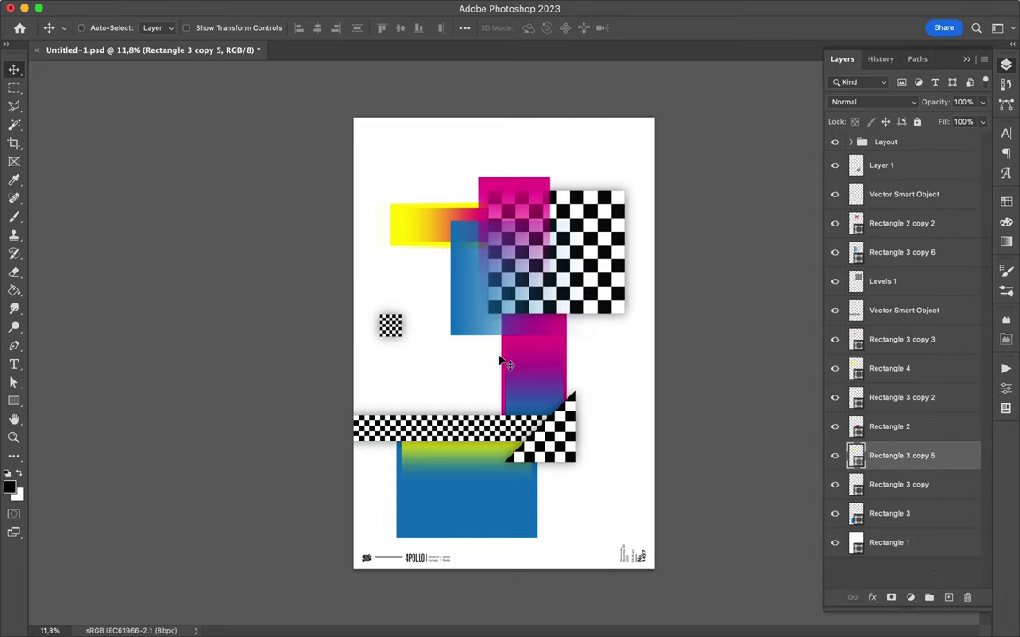
super+click(435, 248)
super+click(446, 213)
mouse_move(445, 213)
mouse_down()
mouse_move(470, 145)
mouse_move(431, 218)
mouse_up()
super+click(422, 251)
key(Delete)
Move the magenta rectangle up to the right and the blue rectangle left behind the checkerboard.
mouse_move(530, 199)
mouse_down()
mouse_move(615, 177)
mouse_move(599, 181)
mouse_move(596, 208)
mouse_up()
key(super+t)
key(Return)
super+click(456, 275)
key(super+t)
drag(522, 283, 490, 288)
key(Return)
Shift the checkerboard down-left, set the magenta bar beside it, and rotate the yellow rectangle upright.
drag(536, 233, 485, 305)
super+click(591, 223)
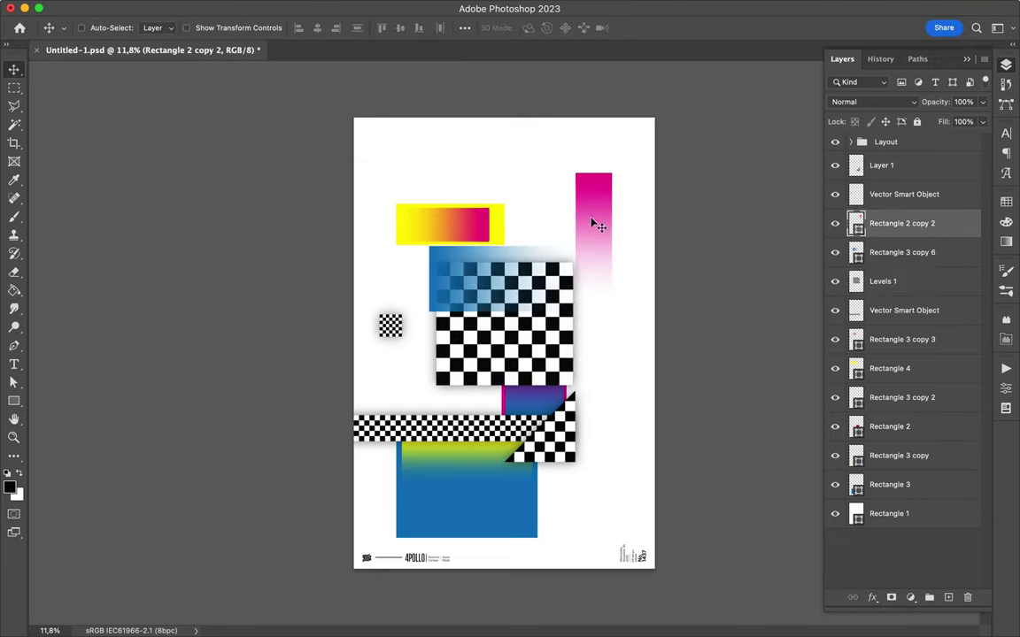
drag(591, 223, 557, 282)
drag(471, 237, 503, 279)
key(super+t)
drag(524, 237, 478, 178)
key(Return)
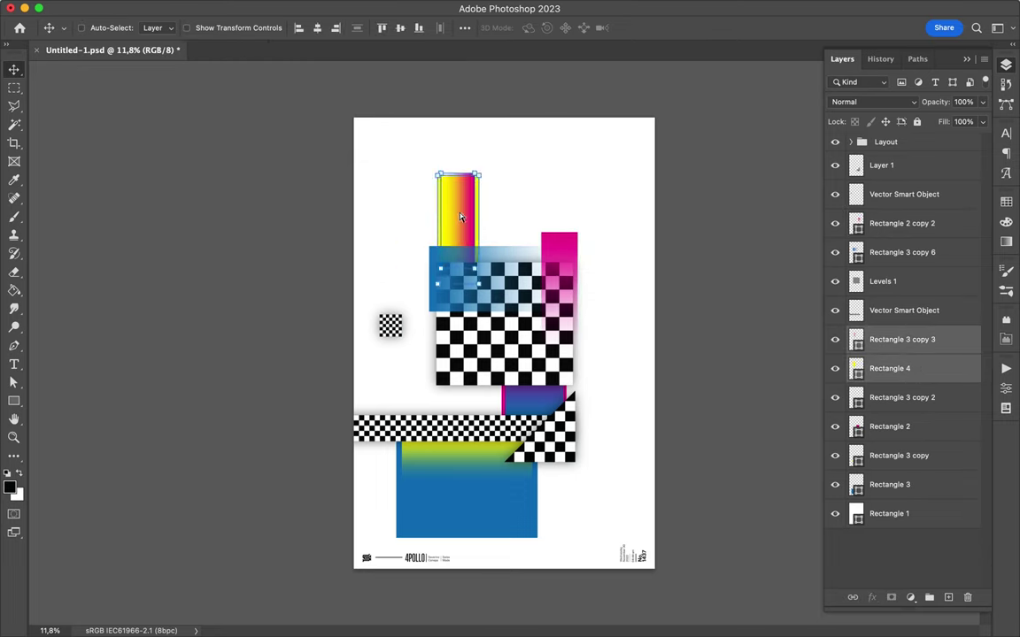
Move the blue rectangle left and the small checker square down and right.
key(a)
click(212, 27)
key(Escape)
key(v)
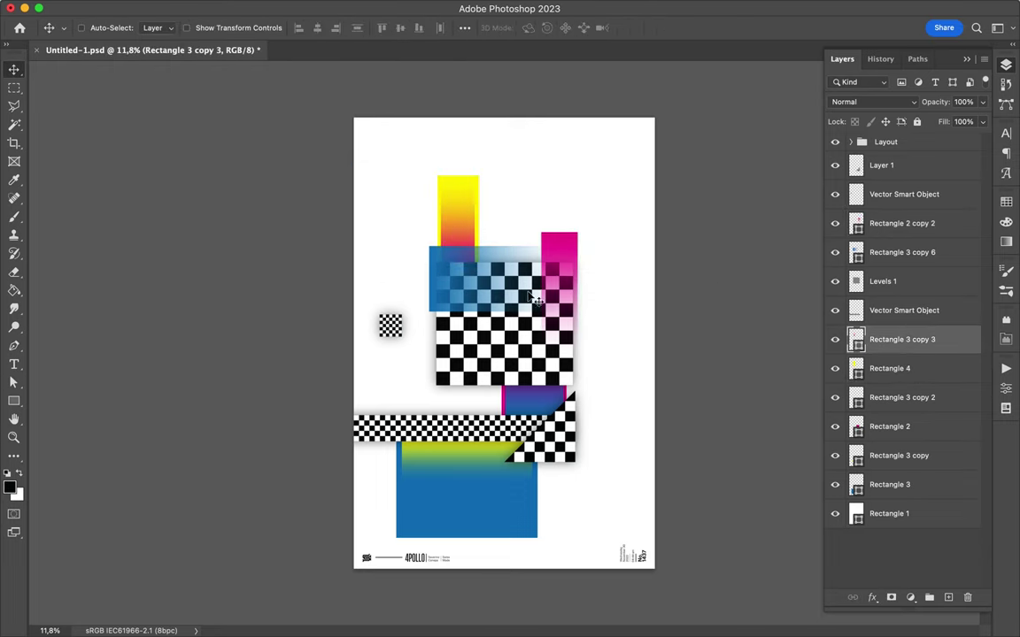
drag(485, 269, 467, 268)
super+click(404, 341)
drag(405, 341, 414, 388)
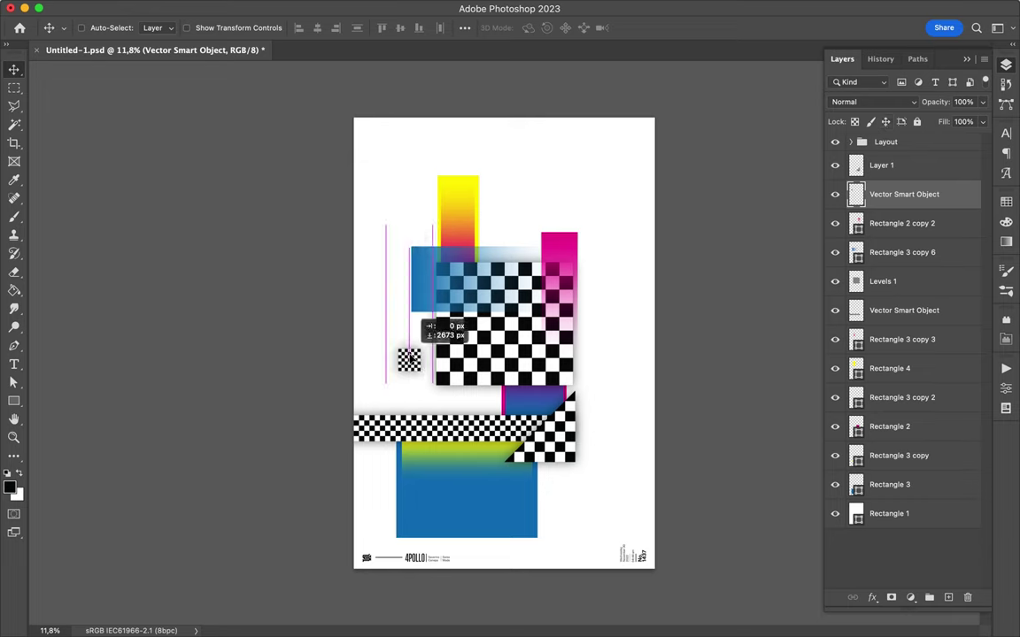
Move the horizontal checker strip up beside the checkerboard and trim off part of it.
super+click(416, 431)
mouse_move(416, 431)
mouse_down()
mouse_move(432, 359)
mouse_move(448, 347)
mouse_up()
key(super+t)
key(Return)
key(m)
drag(367, 271, 479, 362)
key(v)
click(901, 398)
Reorder the magenta layers and Levels 1, and move the pink rectangles and checker triangle up.
shift+click(890, 427)
drag(890, 427, 894, 267)
mouse_move(531, 411)
mouse_down()
mouse_move(476, 412)
mouse_move(472, 434)
mouse_up()
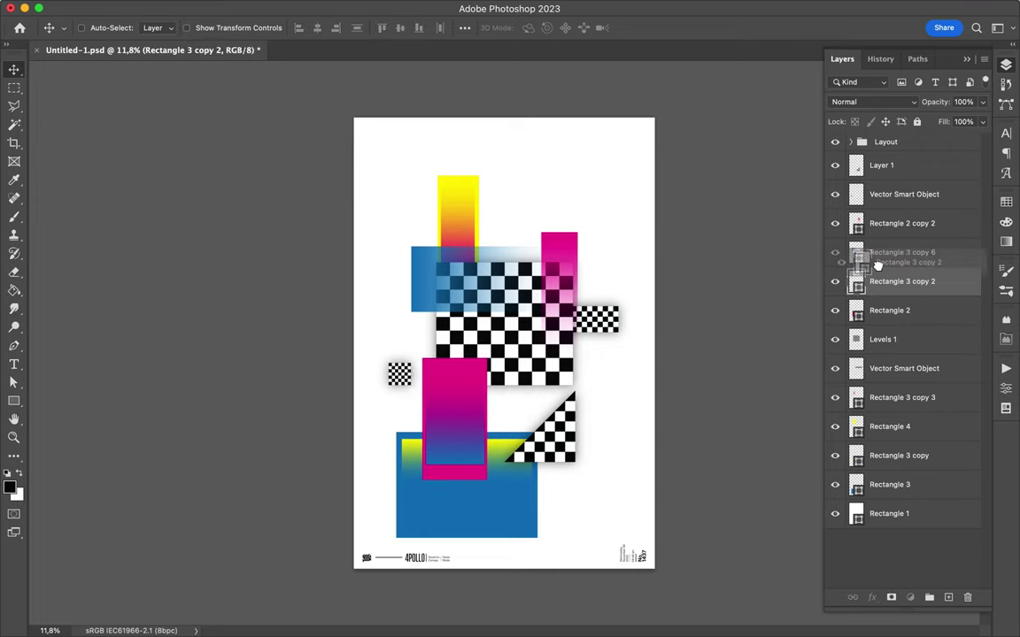
drag(876, 264, 889, 349)
drag(437, 496, 462, 432)
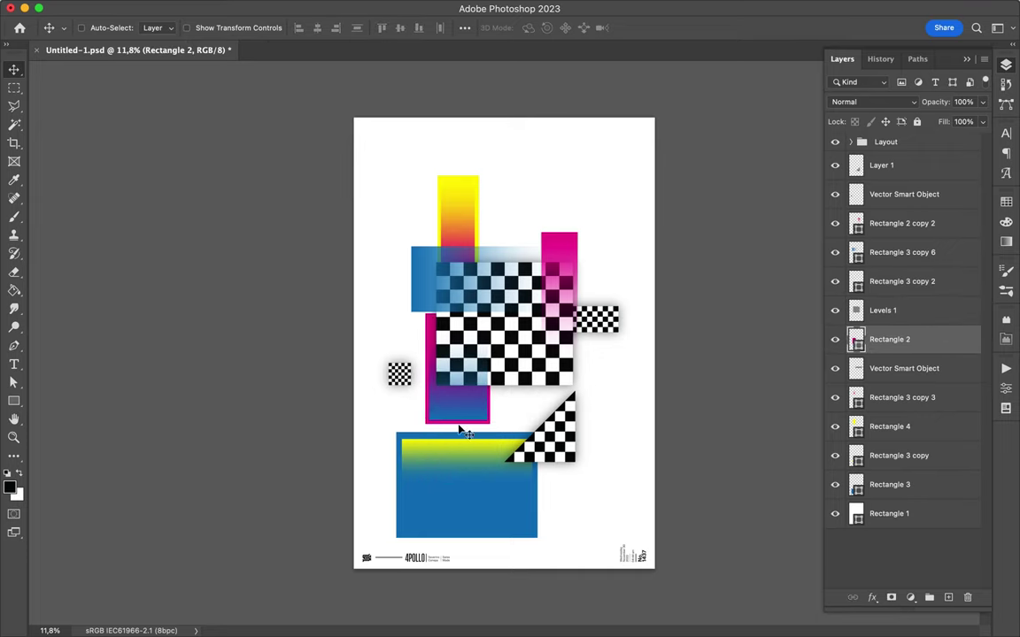
drag(560, 456, 571, 401)
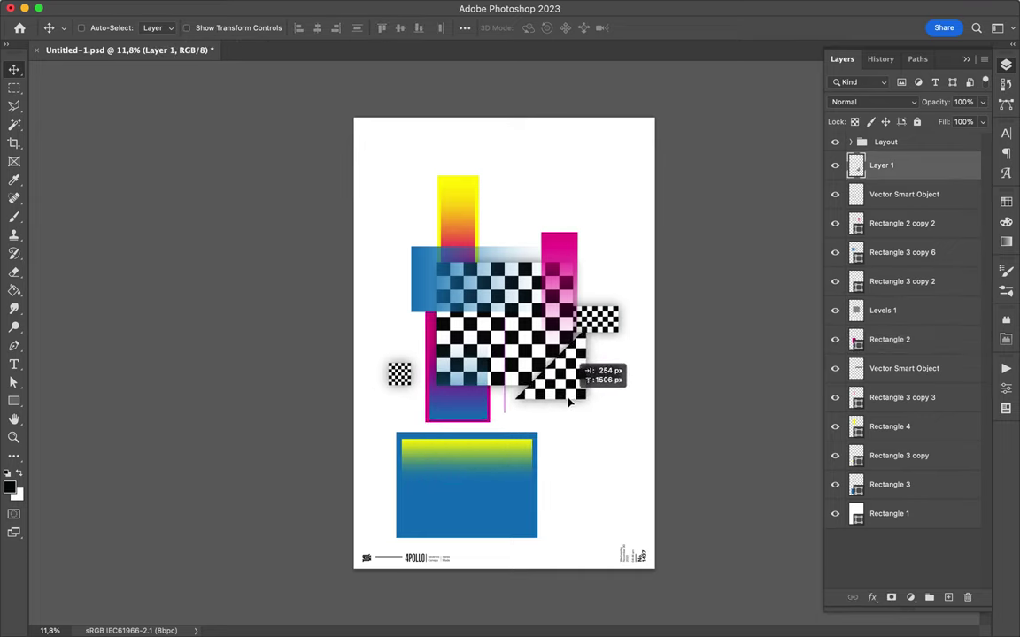
Move the blue gradient rectangles up over the checkers and resize them behind the checker triangle.
click(609, 324)
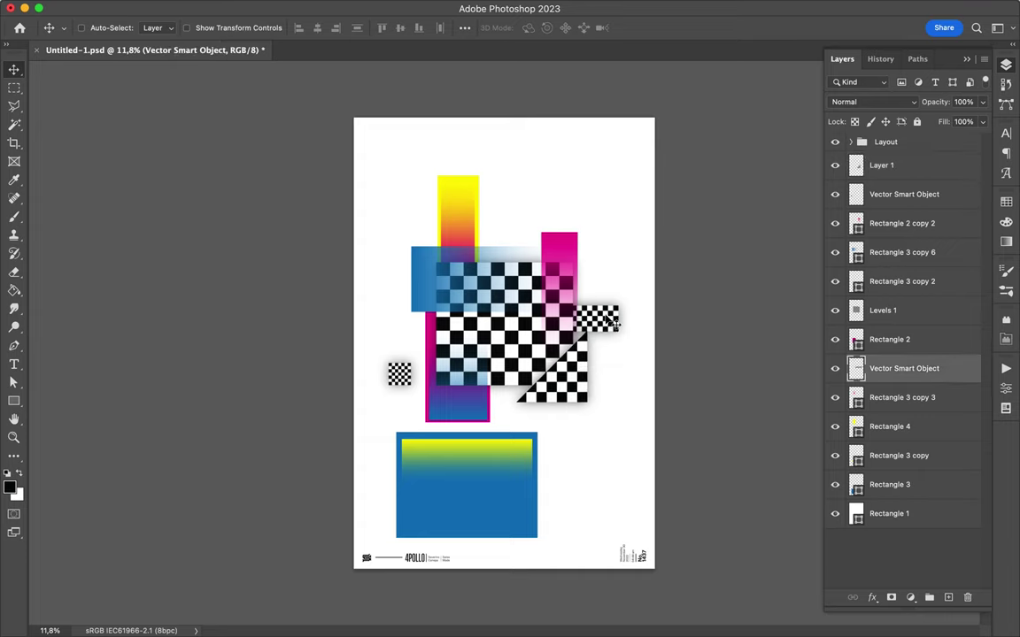
ctrl+click(444, 455)
mouse_move(444, 455)
mouse_down()
mouse_move(530, 395)
mouse_move(522, 345)
mouse_up()
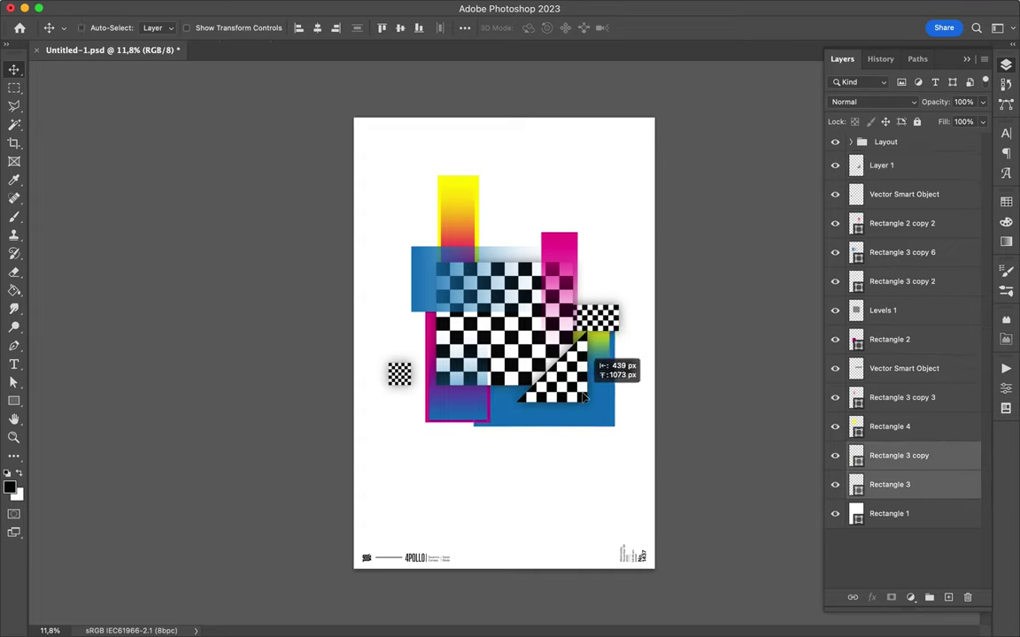
key(ctrl+t)
drag(474, 373, 493, 373)
drag(554, 427, 563, 471)
key(Return)
Raise the yellow gradient above the checkerboard, nudge the blue rectangle left, and narrow the magenta one.
click(889, 455)
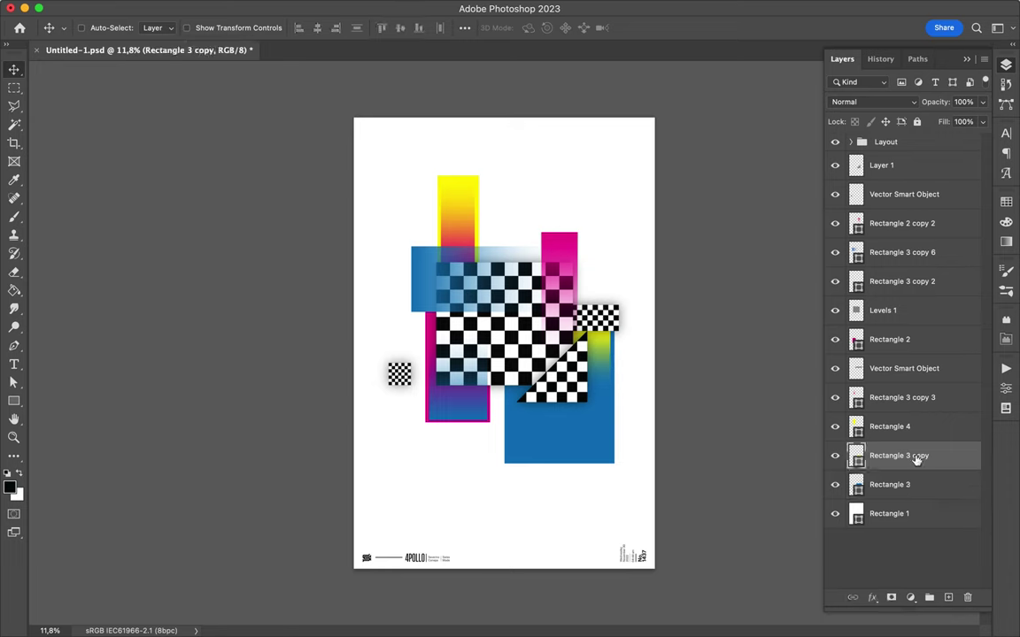
drag(890, 455, 907, 253)
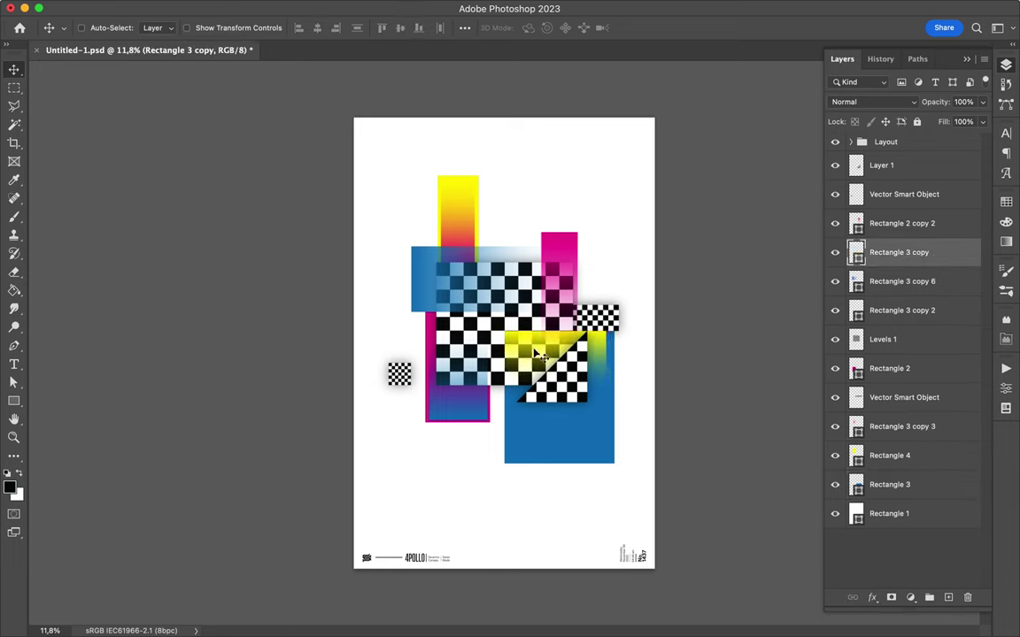
ctrl+click(620, 323)
ctrl+click(565, 454)
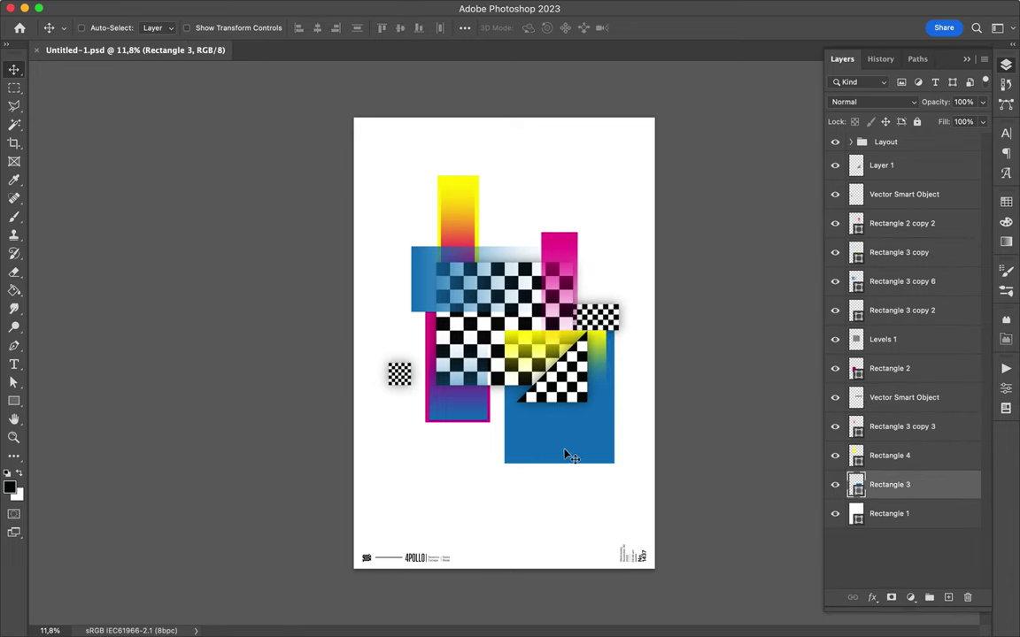
drag(564, 453, 550, 453)
ctrl+click(483, 416)
key(ctrl+t)
drag(489, 373, 448, 373)
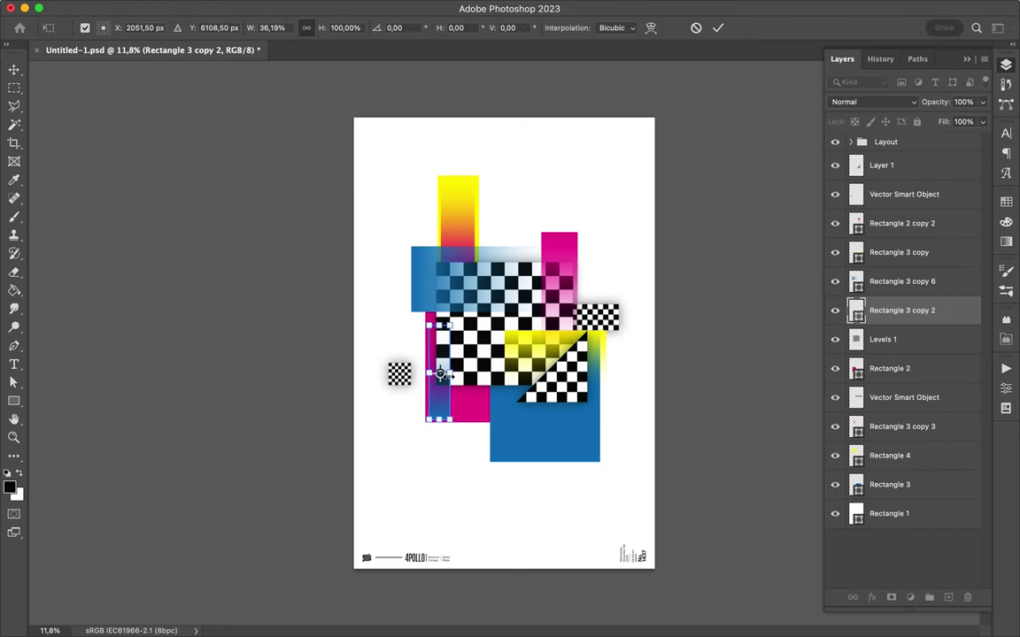
key(Return)
Draw a wide light grey rectangle across the upper poster.
key(u)
drag(400, 228, 635, 317)
click(157, 28)
click(71, 95)
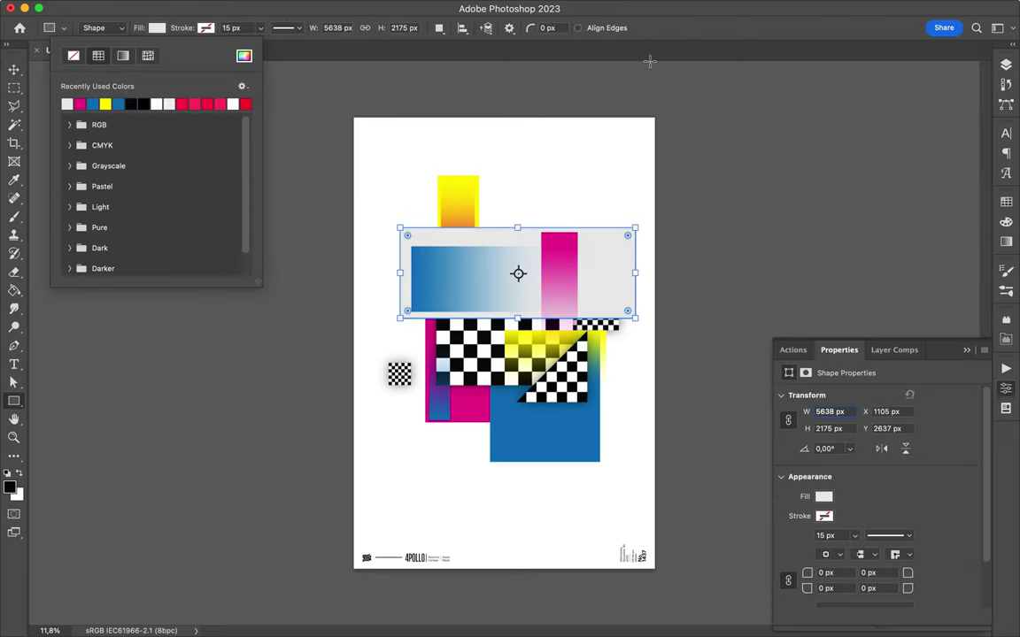
Send the grey panel behind the shapes and draw a second grey rectangle at lower left.
click(1005, 64)
drag(890, 281, 889, 529)
drag(371, 360, 552, 532)
key(a)
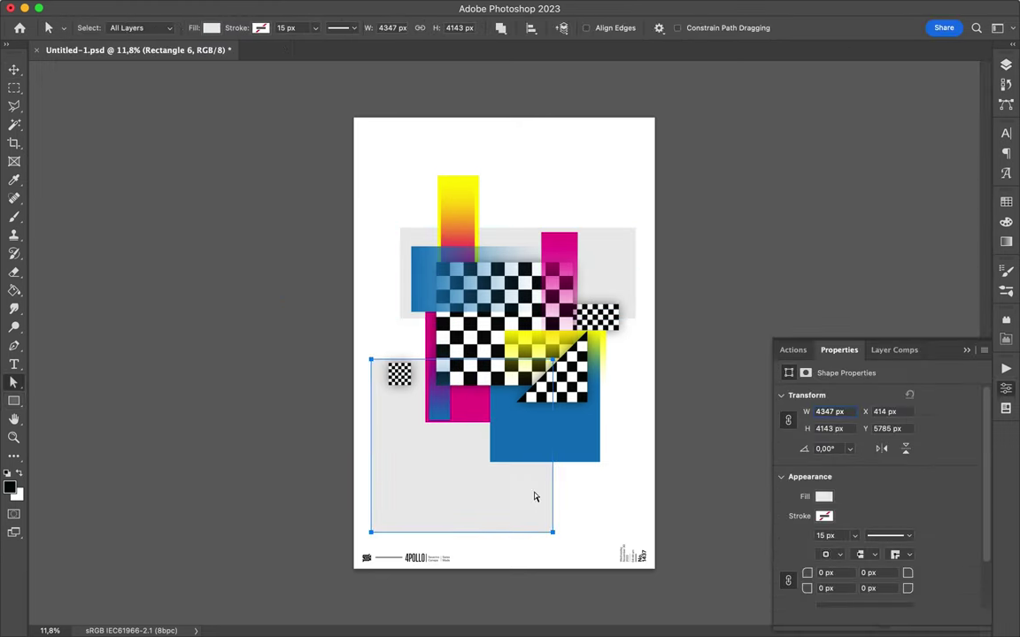
drag(458, 364, 457, 352)
click(448, 539)
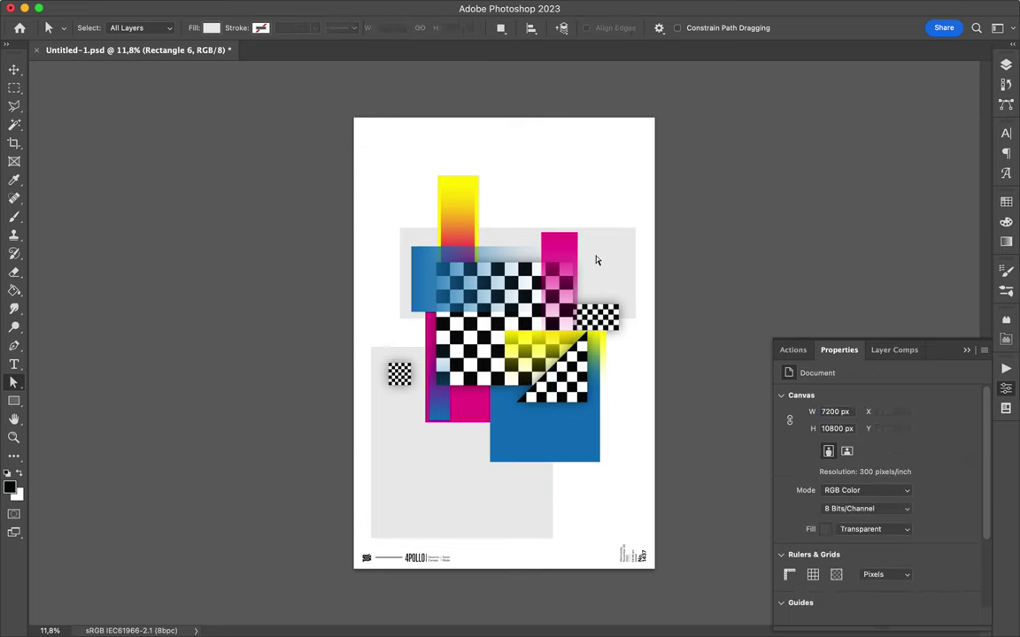
Narrow the top grey panel from the left and extend it taller upward.
key(v)
click(412, 235)
key(ctrl+t)
drag(399, 271, 466, 271)
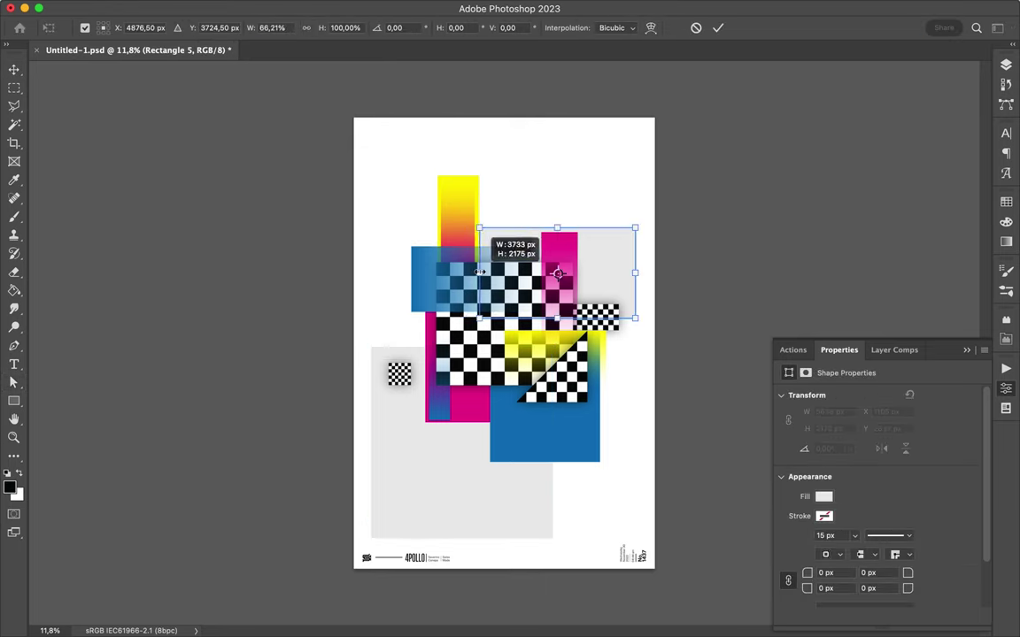
drag(551, 227, 550, 188)
key(Return)
Move the small checker square down about 43 px and shift both grey panels into place.
drag(410, 370, 410, 409)
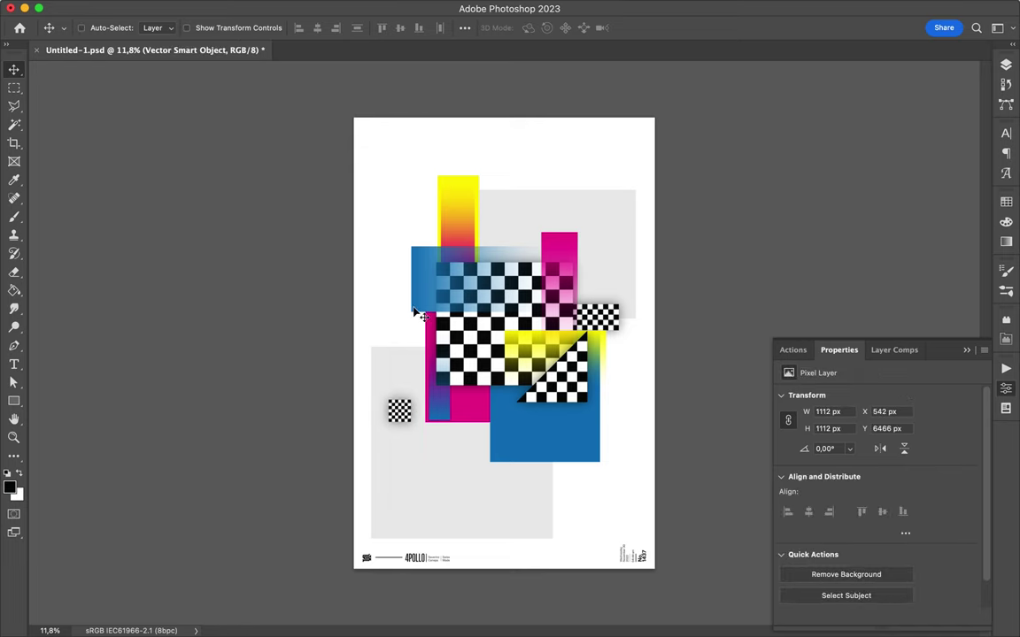
drag(409, 453, 435, 366)
drag(630, 200, 582, 218)
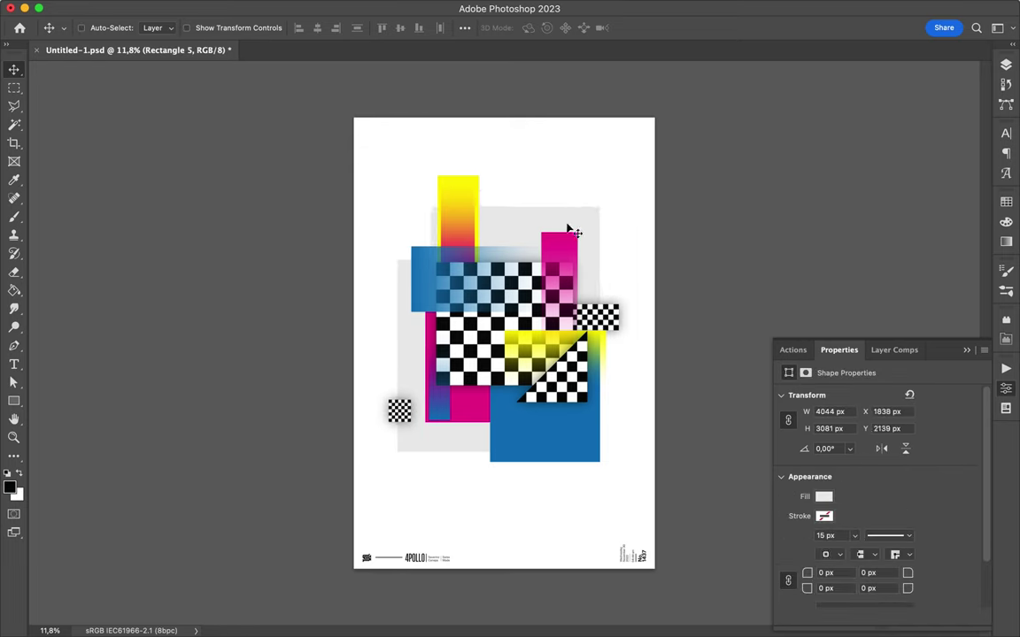
Draw a circle over the central checkerboard and open its fill colour choices.
key(u)
drag(436, 270, 555, 389)
key(a)
click(212, 27)
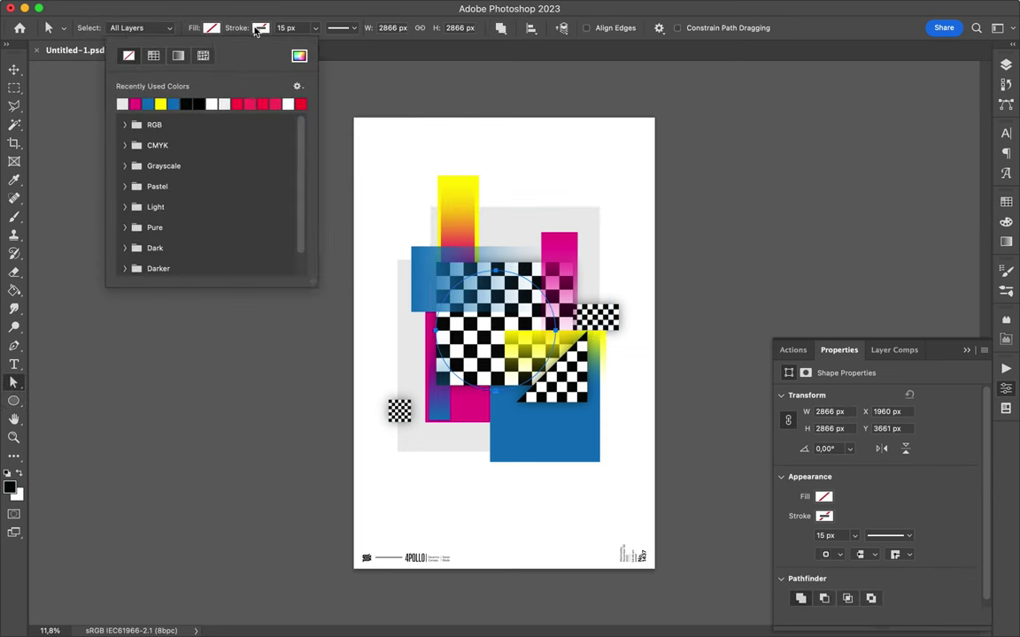
Give the circle no fill and a 135 px magenta stroke, move it right, and place it below Rectangle 3 copy 2.
click(118, 51)
click(289, 29)
click(1007, 64)
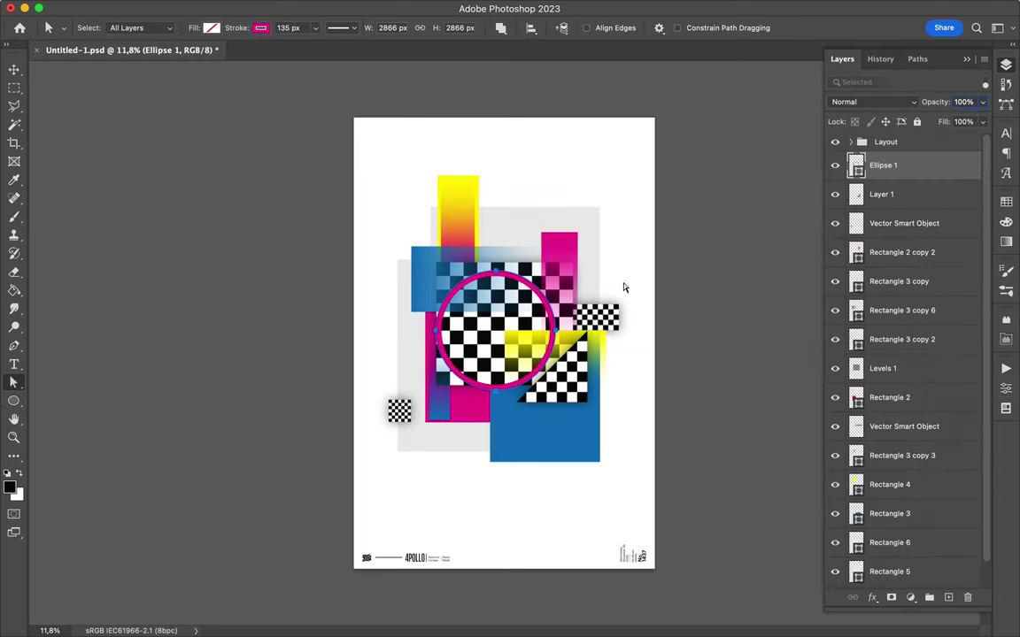
drag(537, 290, 592, 350)
key(v)
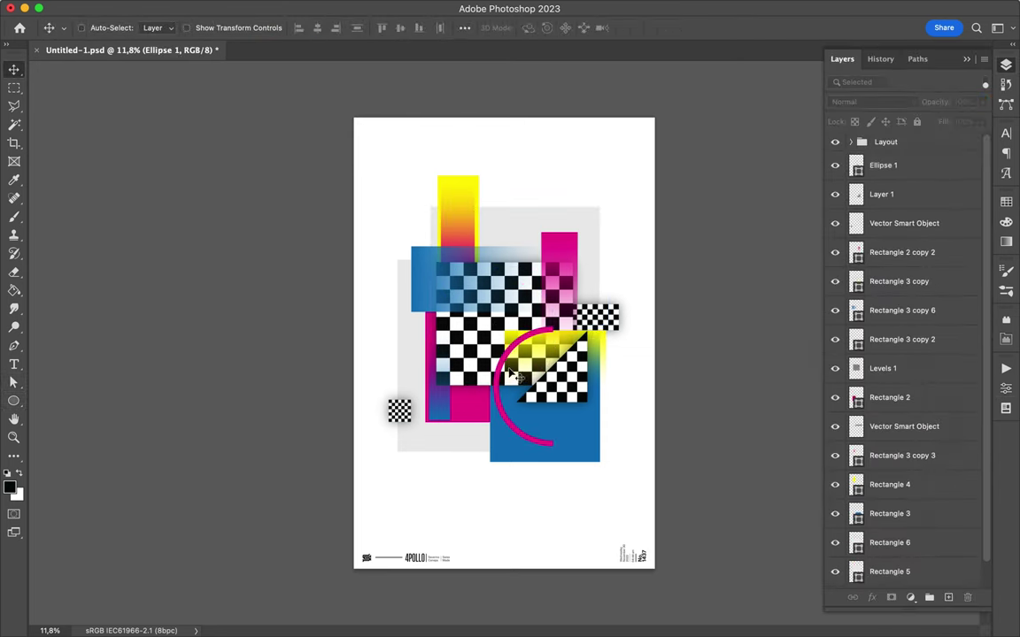
drag(501, 400, 509, 404)
drag(920, 186, 902, 365)
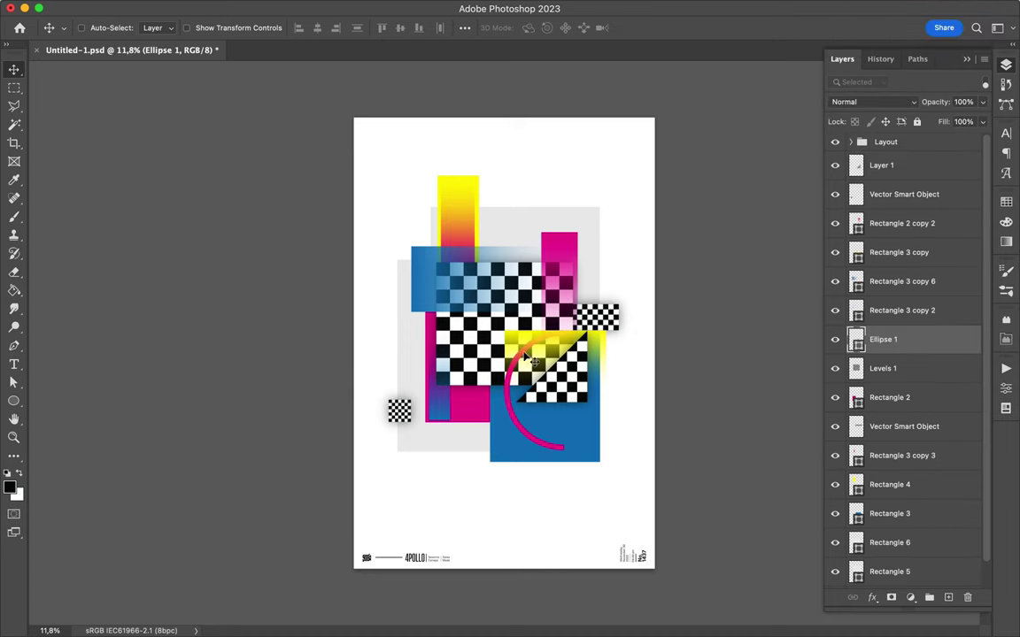
Duplicate the magenta arc up-left, recolour the copy blue, and rotate it into position.
key(a)
key(v)
drag(518, 405, 418, 268)
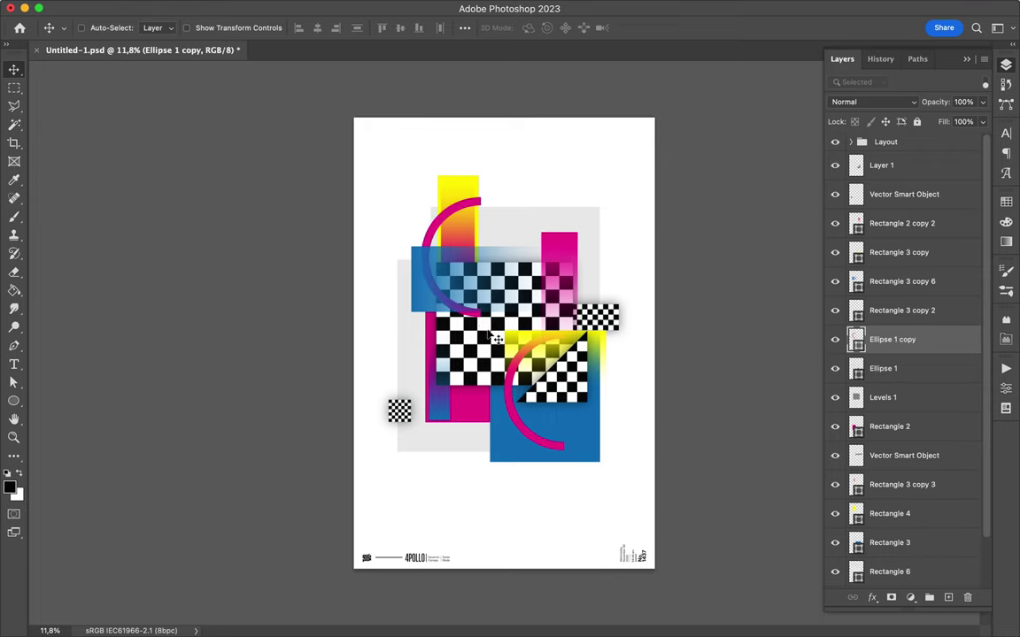
key(a)
click(260, 27)
key(v)
key(ctrl+t)
mouse_move(485, 195)
mouse_down()
mouse_move(470, 229)
mouse_move(412, 184)
mouse_up()
key(Return)
Enlarge the blue arc, adjust its stroke width, and move it below Rectangle 3 copy 3.
key(ctrl+t)
key(Return)
key(a)
click(289, 28)
key(v)
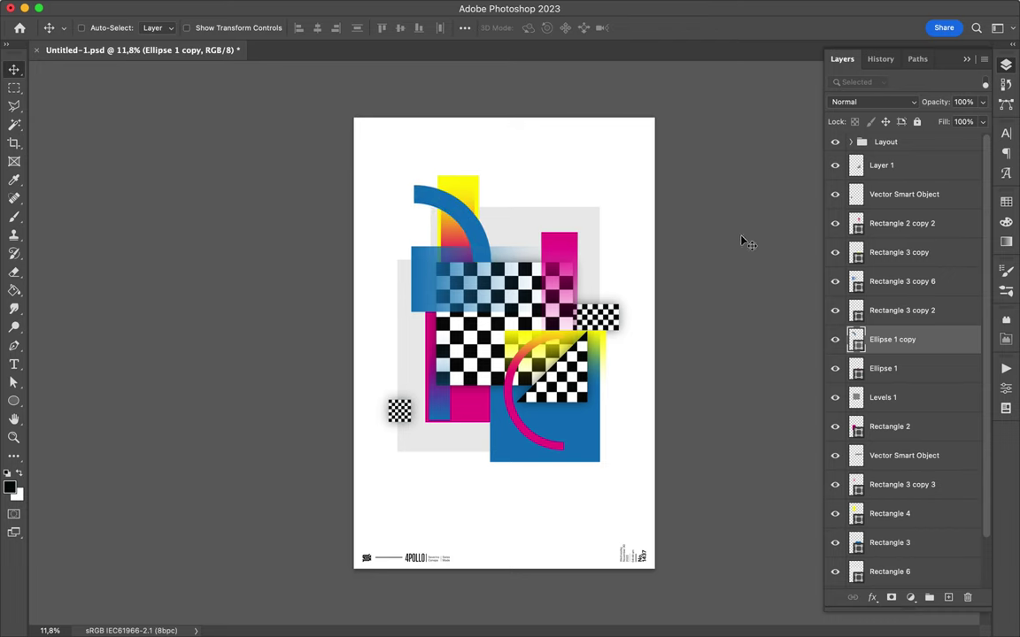
drag(892, 339, 894, 498)
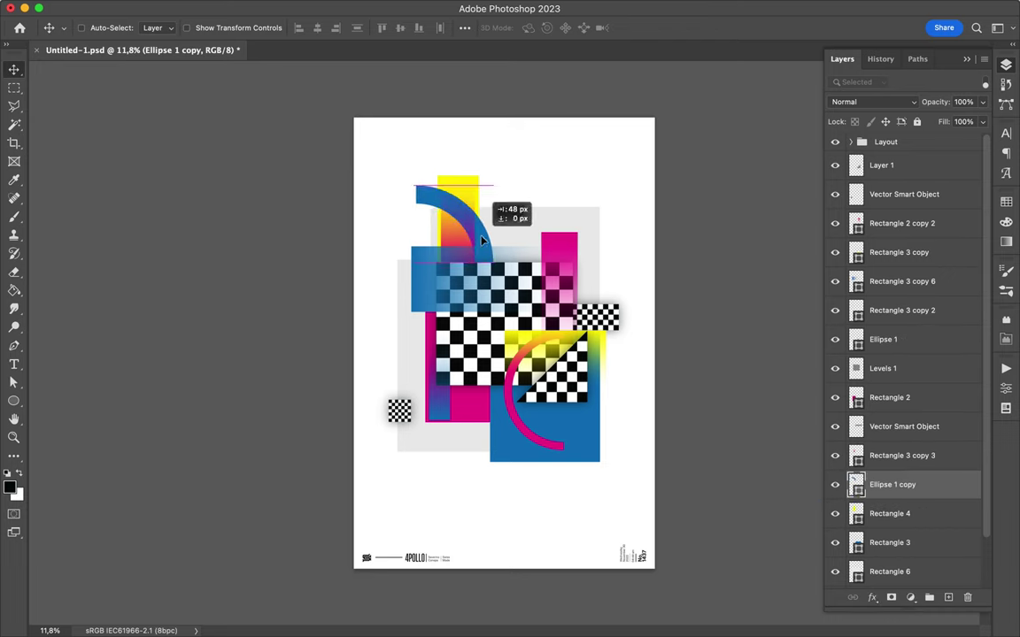
scroll(487, 244, up, 5)
Nudge Layer 1 slightly down on the canvas.
scroll(487, 246, up, 3)
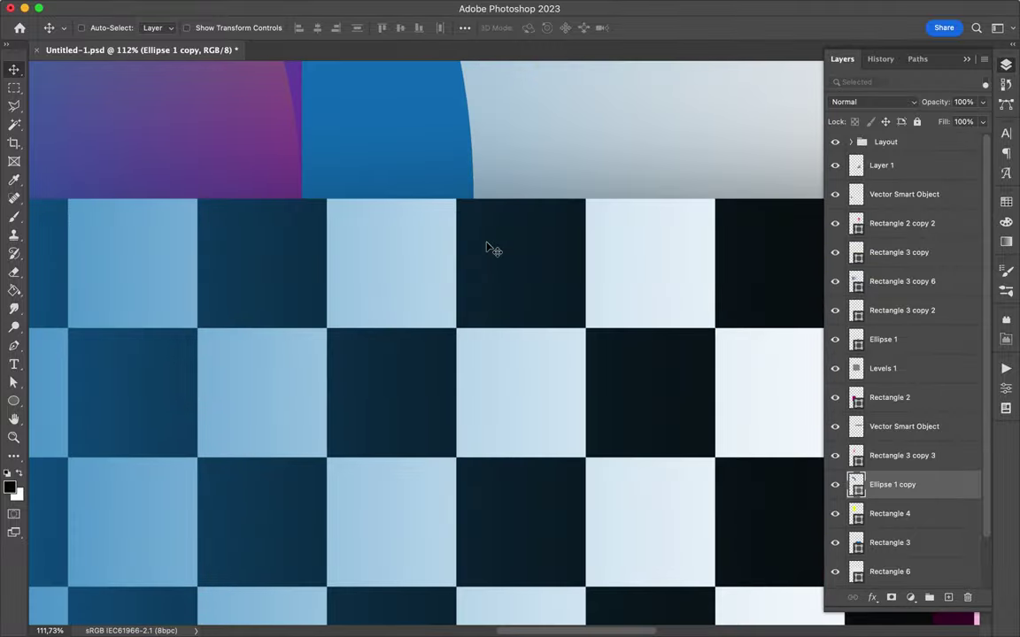
scroll(486, 246, up, 3)
scroll(435, 250, left, 5)
scroll(460, 259, up, 5)
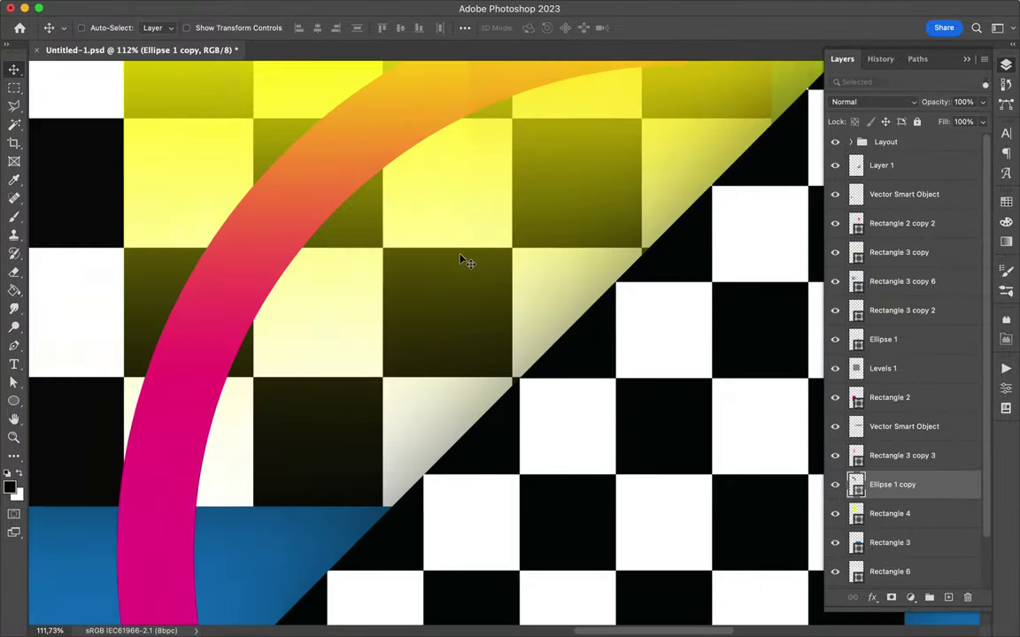
scroll(466, 266, down, 3)
scroll(541, 251, down, 3)
drag(555, 298, 561, 314)
scroll(519, 391, down, 3)
scroll(467, 495, down, 2)
Draw white circles on the grey panel left of the checkerboard, a small dot and a larger circle.
key(u)
drag(287, 387, 341, 376)
click(156, 27)
click(132, 100)
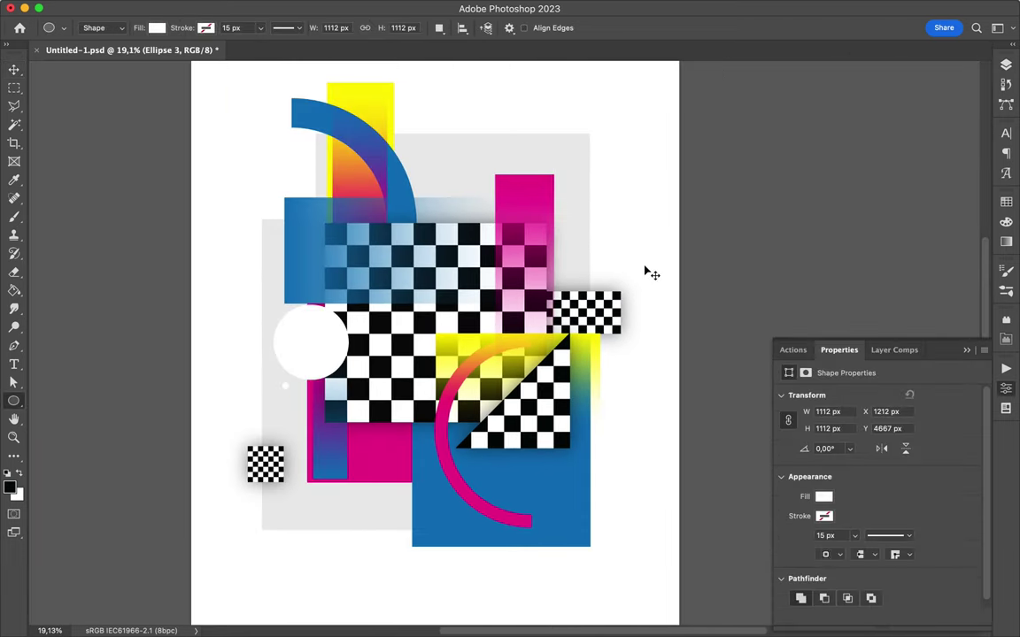
key(v)
scroll(310, 330, down, 3)
scroll(311, 330, down, 2)
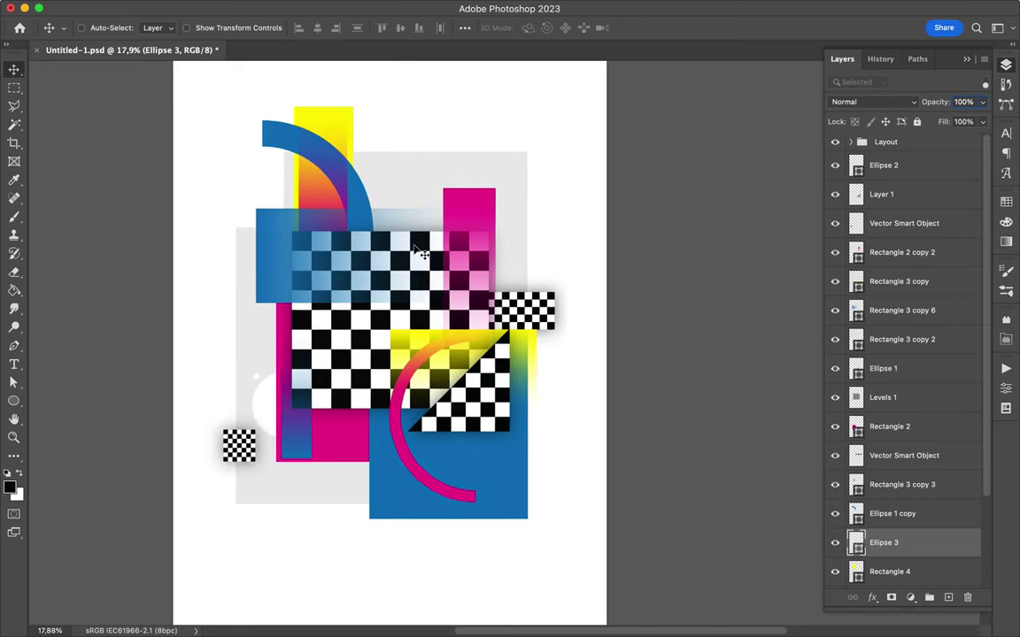
scroll(311, 330, down, 3)
key(u)
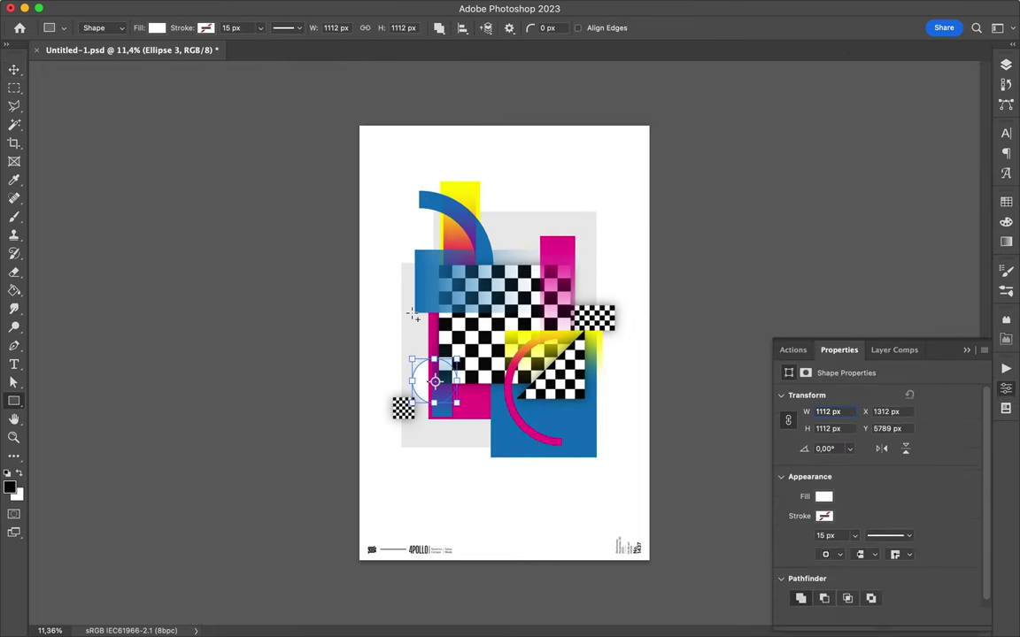
Draw a thin black horizontal bar above the checkerboard.
drag(440, 316, 486, 317)
click(212, 28)
click(142, 103)
key(Escape)
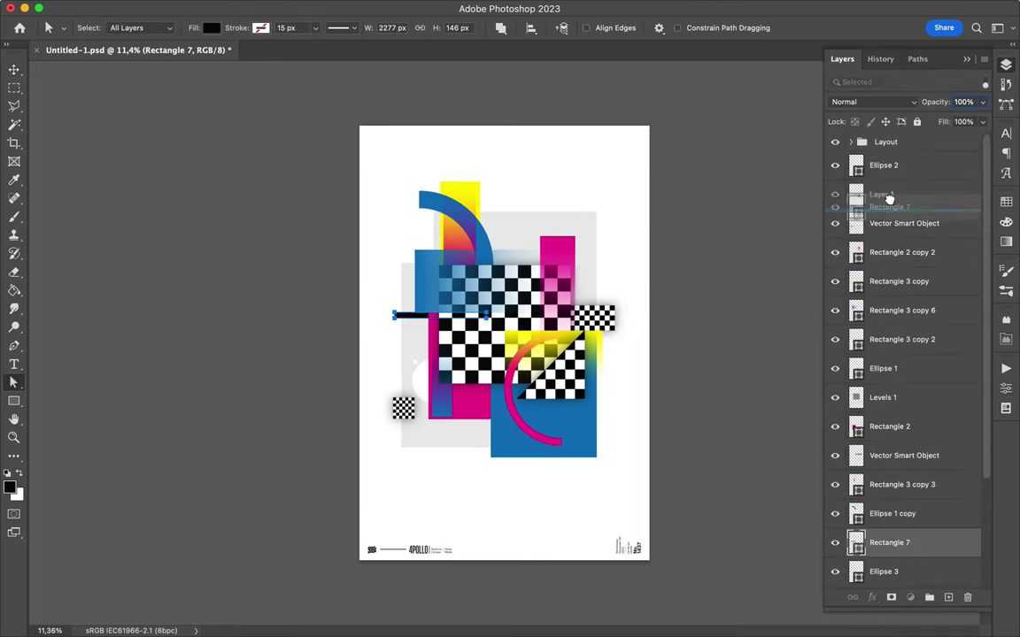
Adjust the black horizontal bar with free transform and commit it.
key(v)
scroll(511, 343, up, 2)
scroll(511, 344, up, 2)
key(a)
click(228, 28)
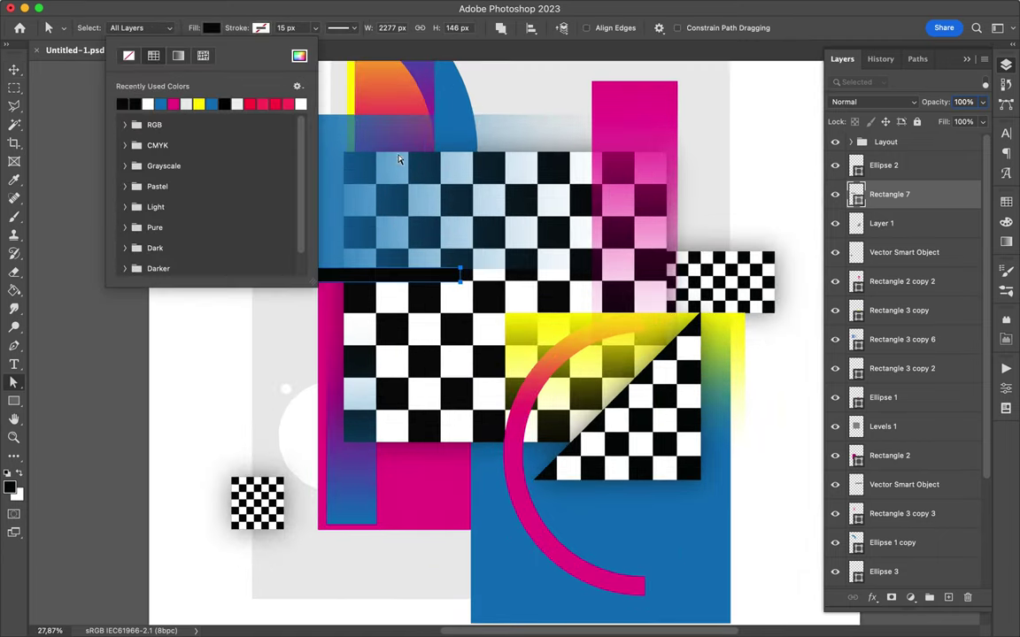
key(ctrl+t)
key(Return)
scroll(353, 283, up, 2)
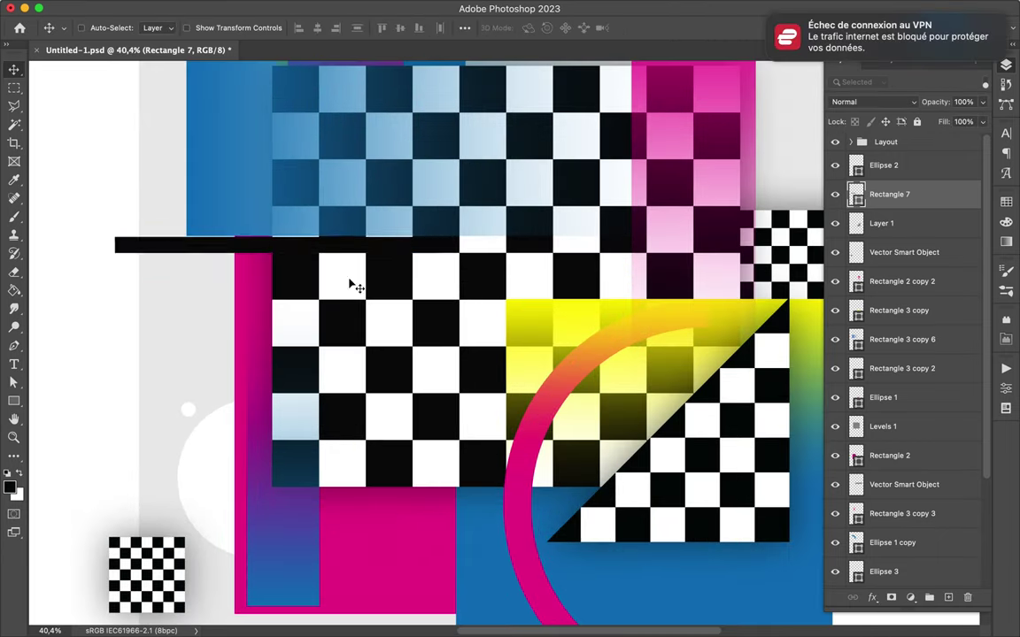
key(ctrl+t)
key(Return)
scroll(204, 280, down, 2)
scroll(280, 248, down, 2)
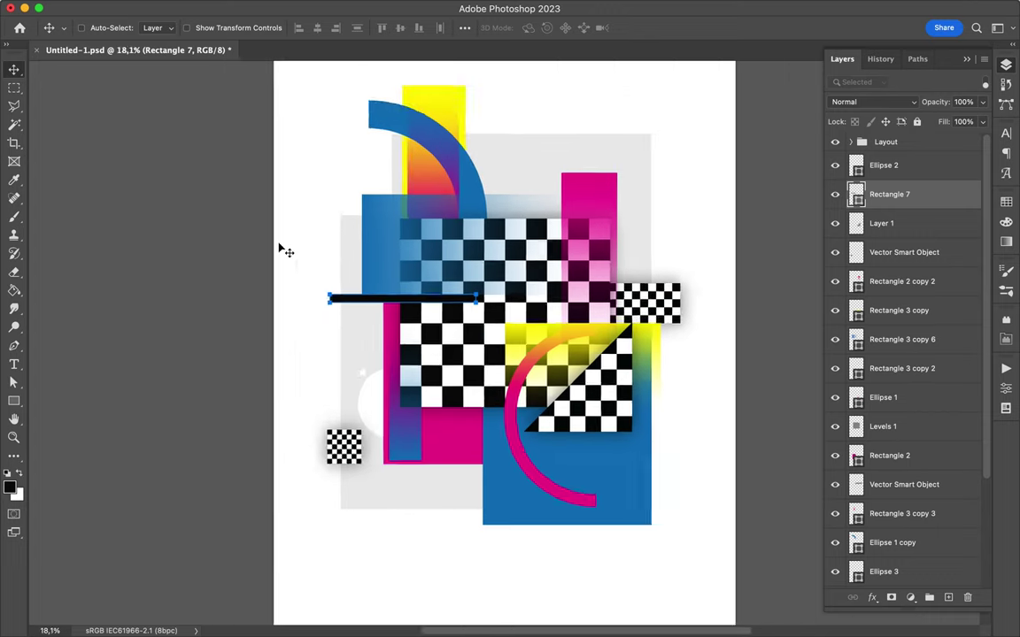
Draw a tall black vertical bar through the top checkerboard.
key(u)
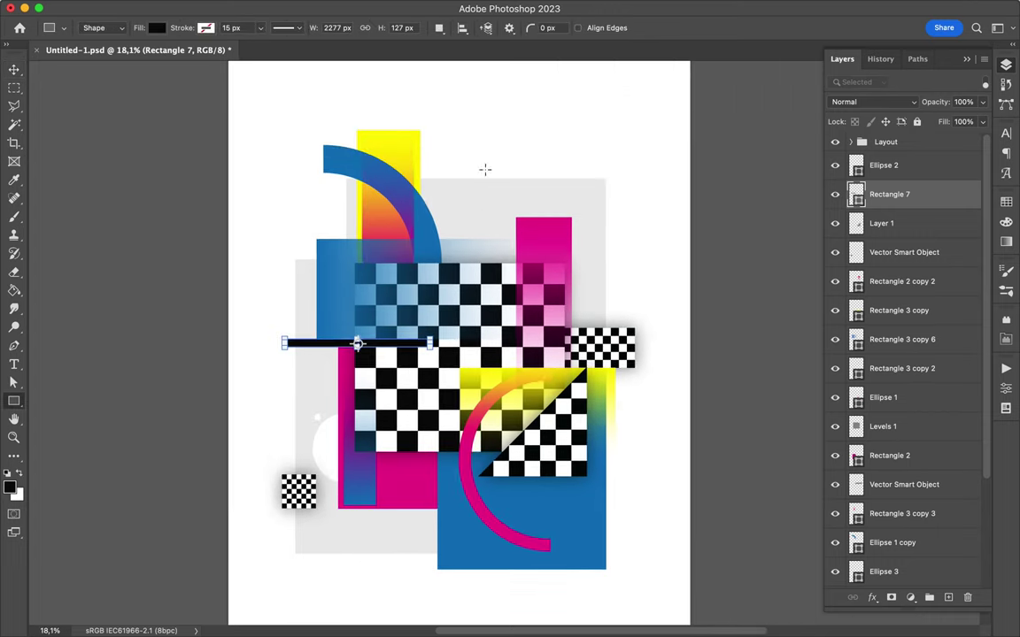
drag(485, 214, 501, 324)
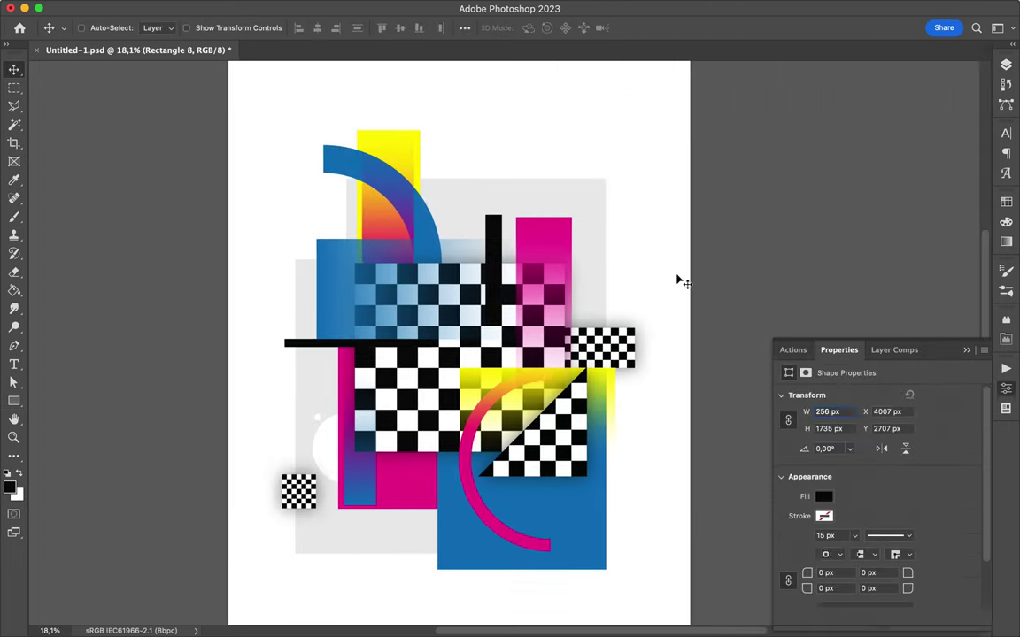
key(a)
click(692, 223)
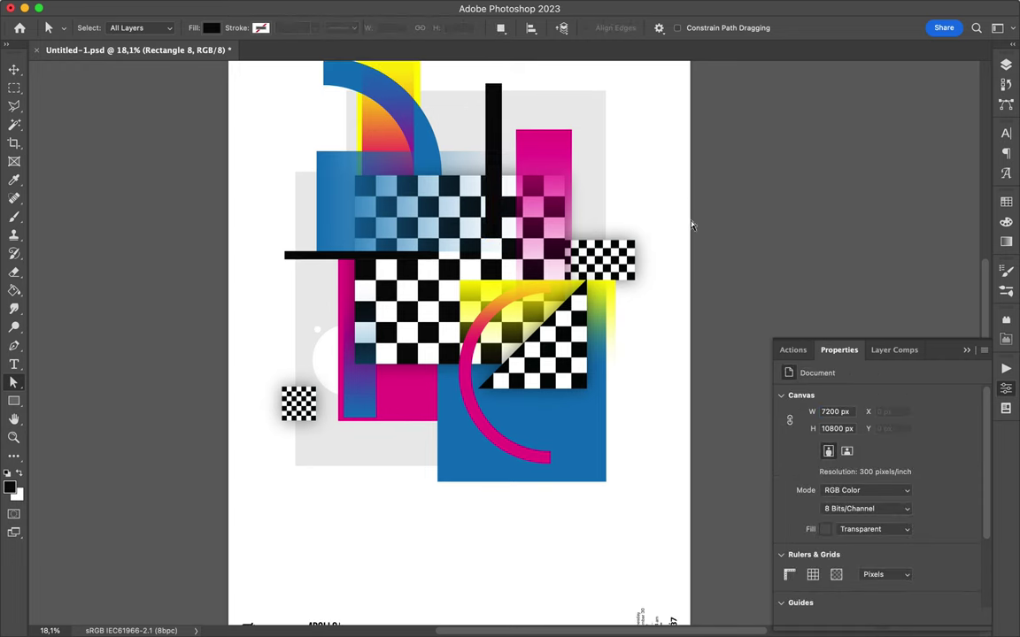
scroll(688, 220, down, 3)
Add a small yellow block and place it at the triangle checkerboard's lower edge.
key(u)
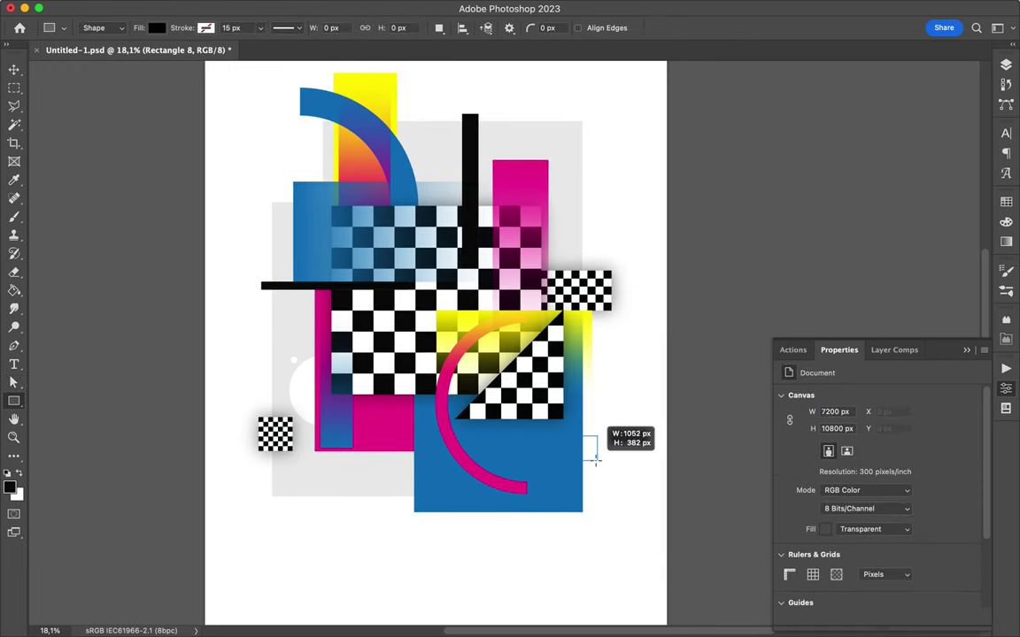
drag(601, 458, 591, 460)
key(a)
key(v)
drag(548, 417, 547, 416)
scroll(621, 416, up, 2)
scroll(348, 471, down, 3)
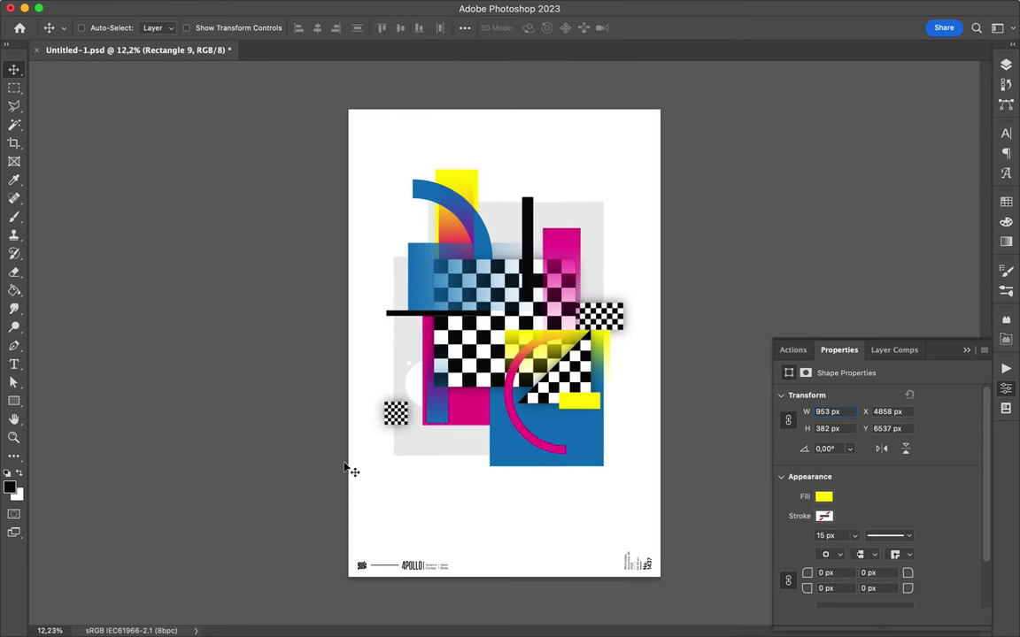
click(1006, 64)
scroll(872, 311, down, 5)
drag(580, 319, 580, 326)
scroll(903, 354, up, 5)
Duplicate all layers and merge the copies into one layer.
key(ctrl+j)
key(ctrl+g)
key(ctrl+e)
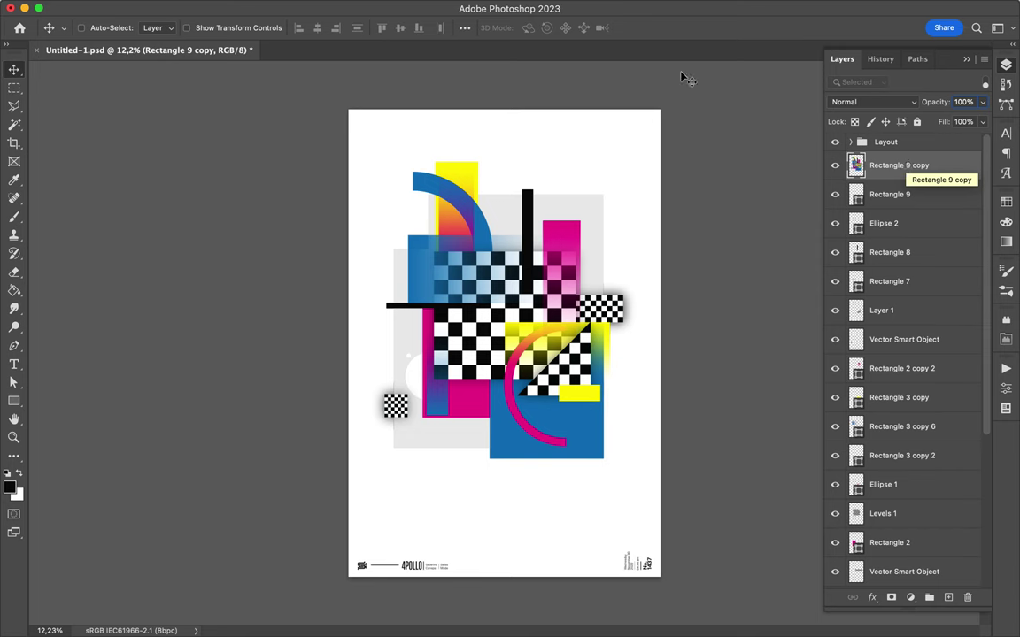
Apply a High Pass filter to the merged layer.
click(329, 8)
click(561, 318)
drag(82, 223, 39, 225)
key(Return)
click(872, 102)
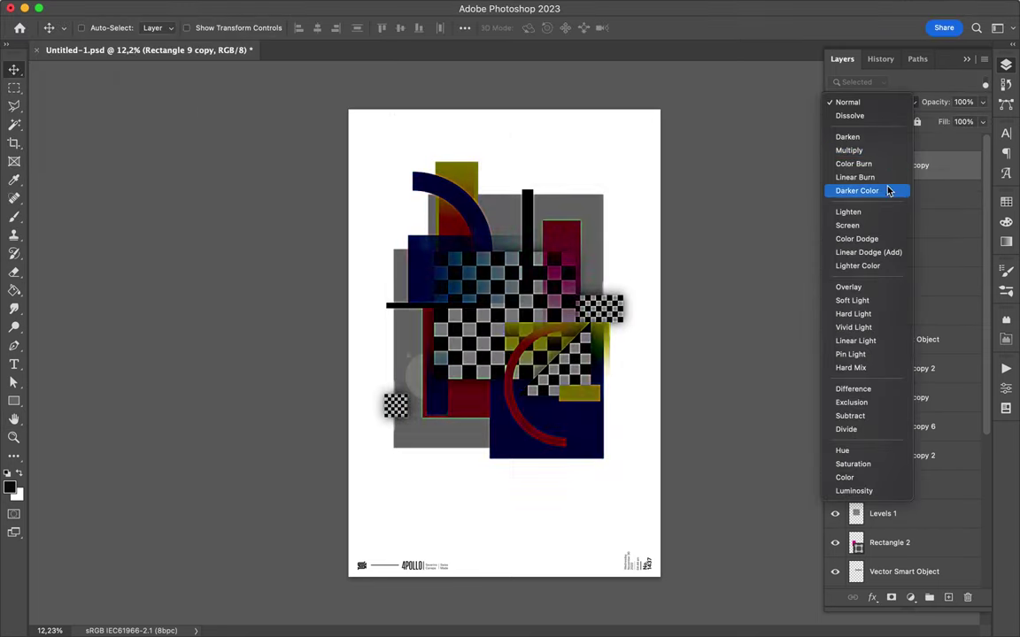
click(769, 230)
Apply a Gaussian Blur with radius 2 to the high-pass layer.
click(329, 8)
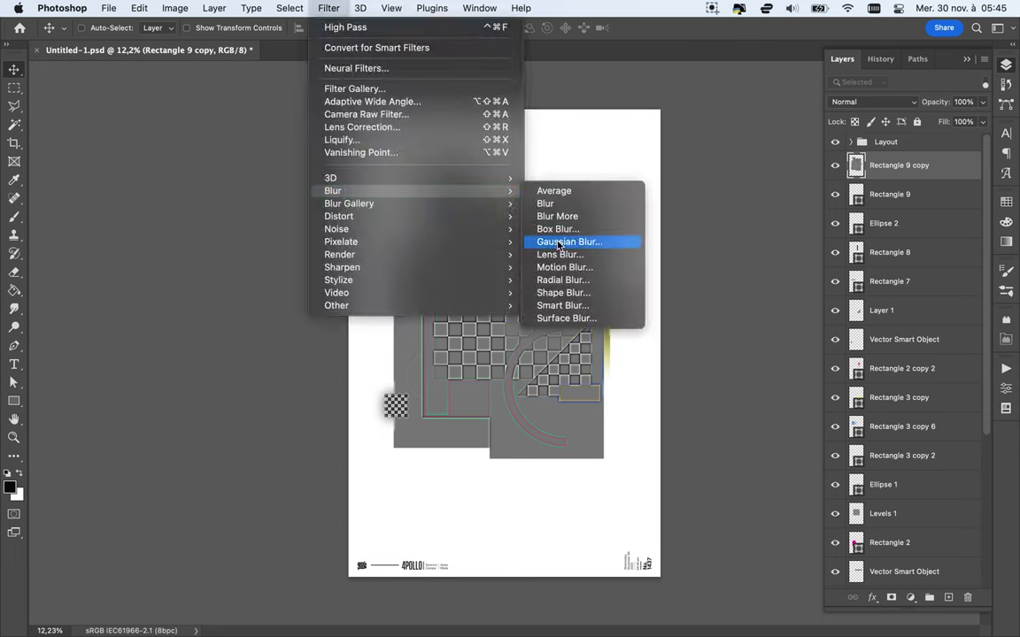
mouse_move(332, 190)
click(587, 234)
text(2)
click(924, 99)
Set the high-pass layer to Overlay blending with fill lowered to 10%.
click(872, 102)
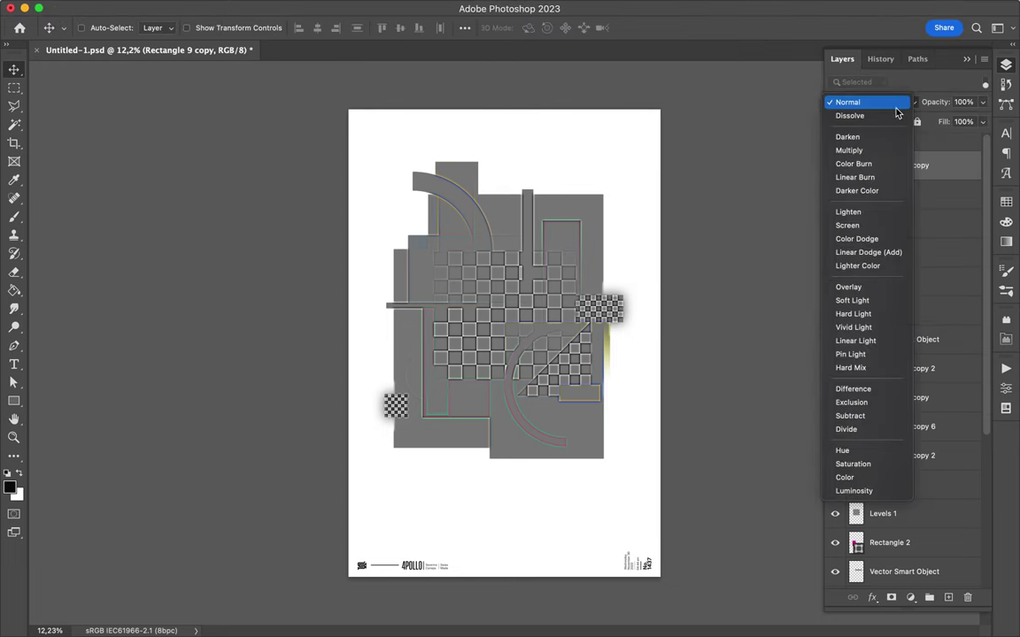
click(850, 287)
key(ctrl+plus)
key(ctrl+plus)
key(ctrl+plus)
key(shift+3)
key(shift+2)
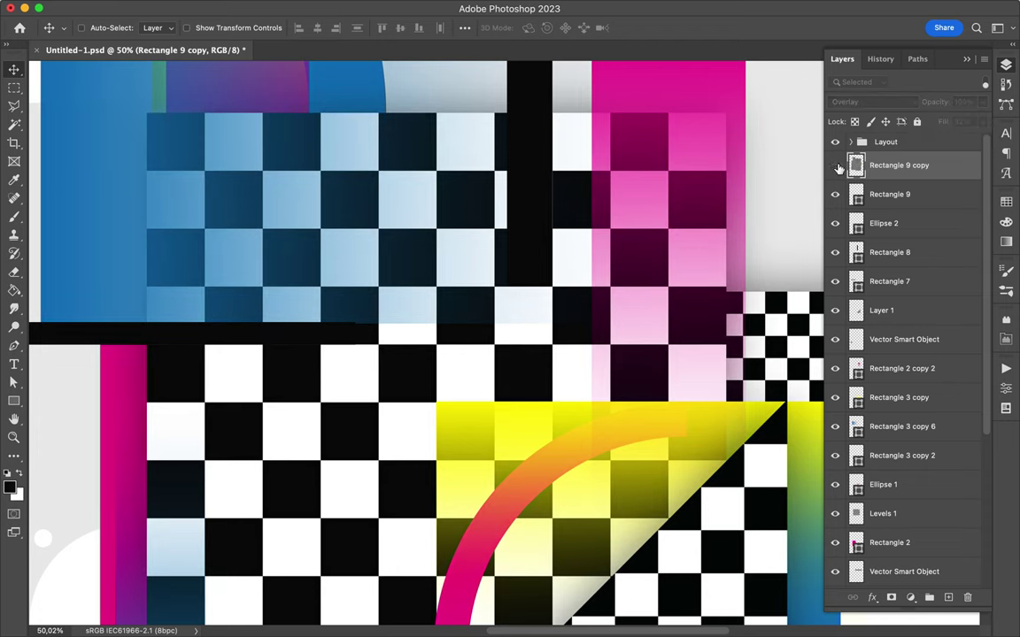
Zoom out to view the whole finished poster.
ctrl+click(544, 189)
key(ctrl+0)
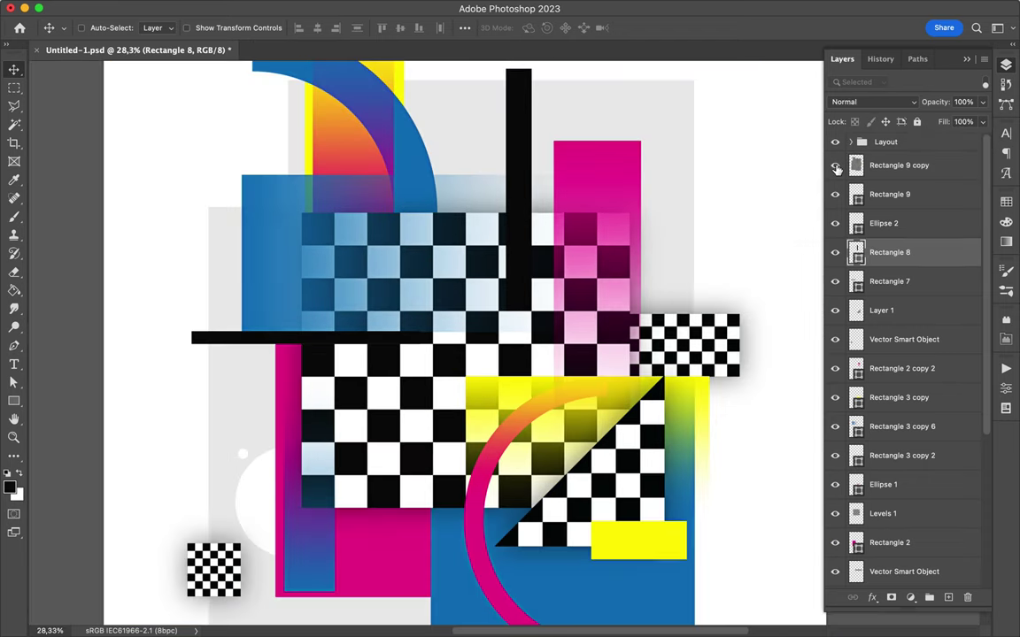
click(876, 165)
key(ctrl+minus)
click(733, 9)
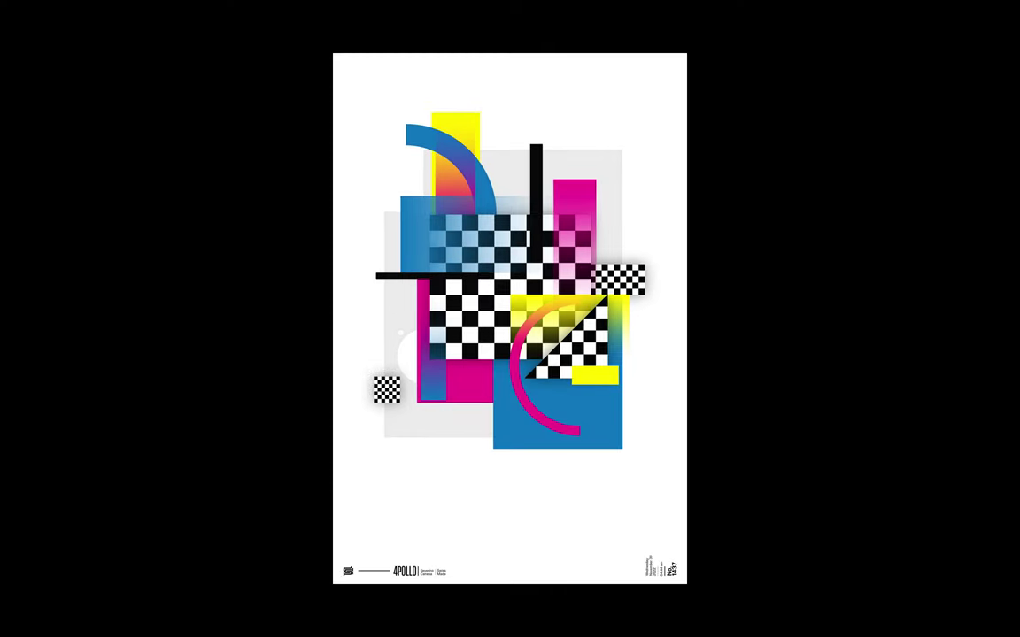